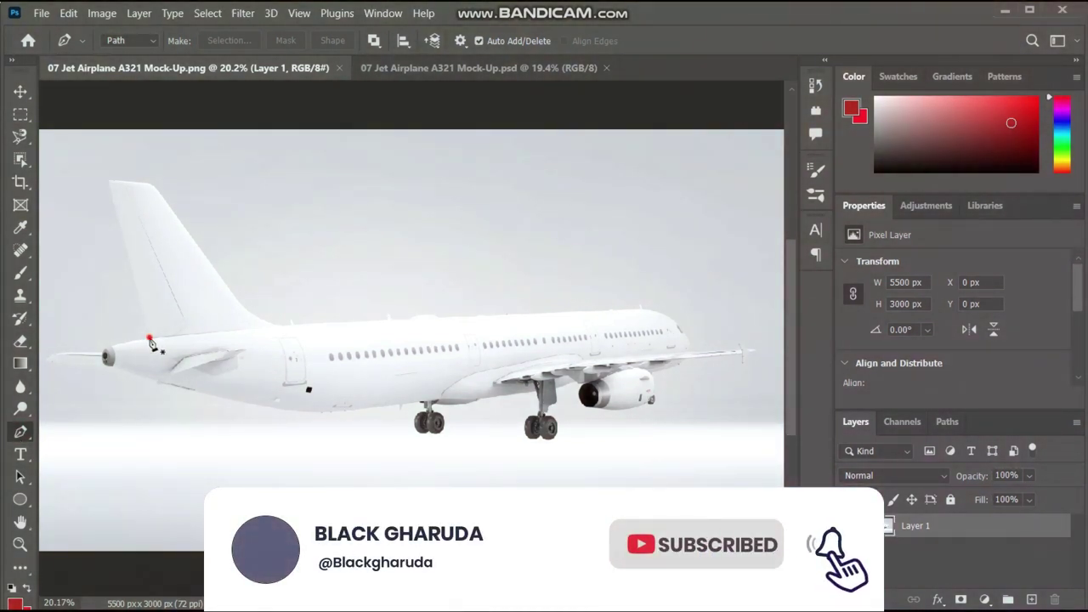
Outline the tail fin with the Pen tool and convert the closed path into a selection
left_click(149, 337)
left_click(107, 181)
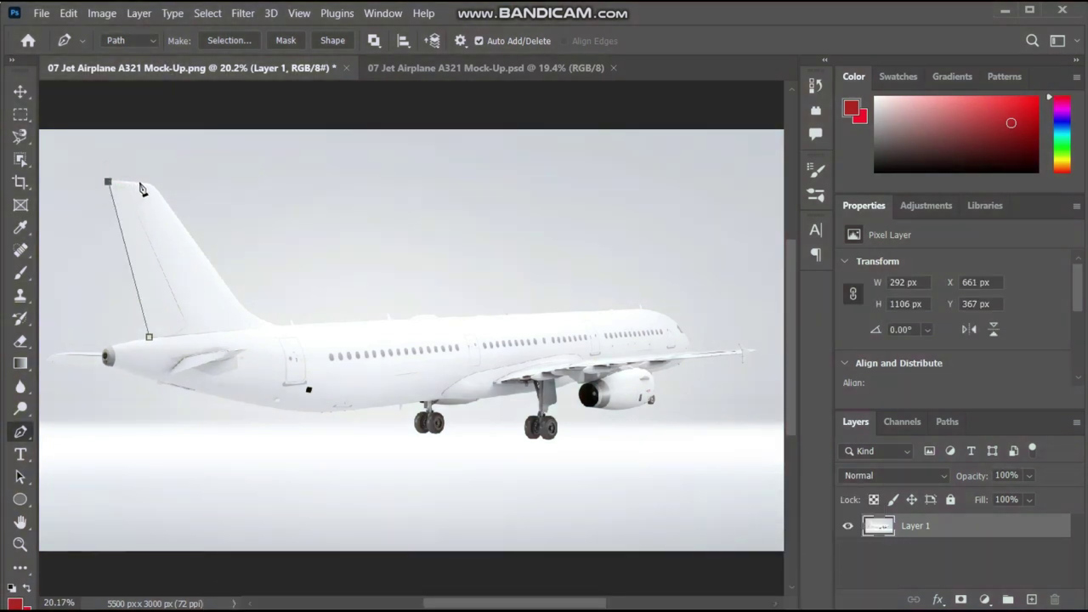
left_click(140, 182)
left_click_drag(158, 192, 169, 208)
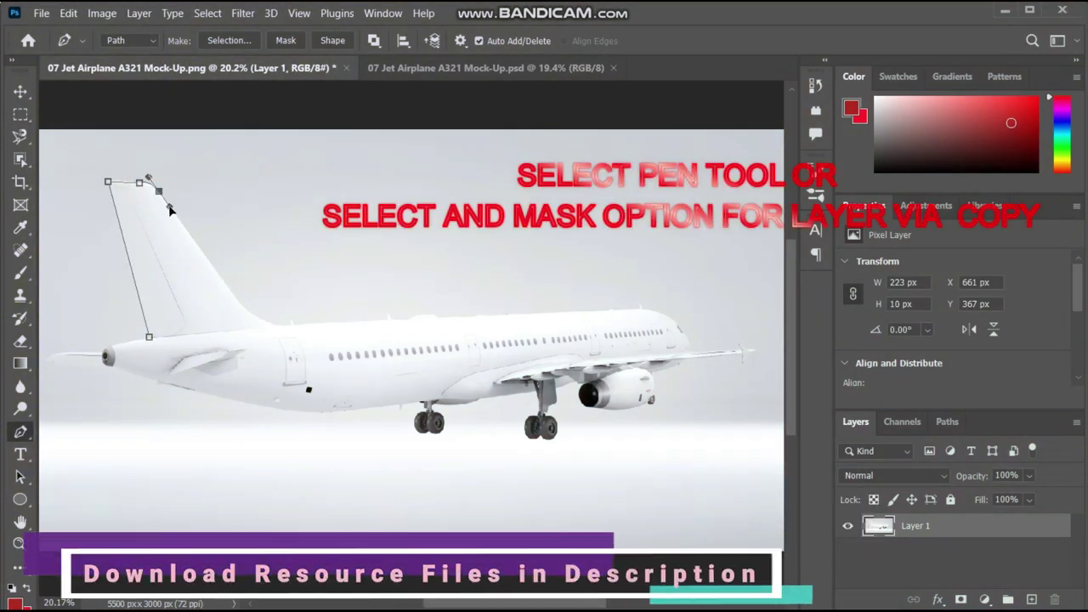
left_click(233, 294)
left_click_drag(289, 325, 306, 322)
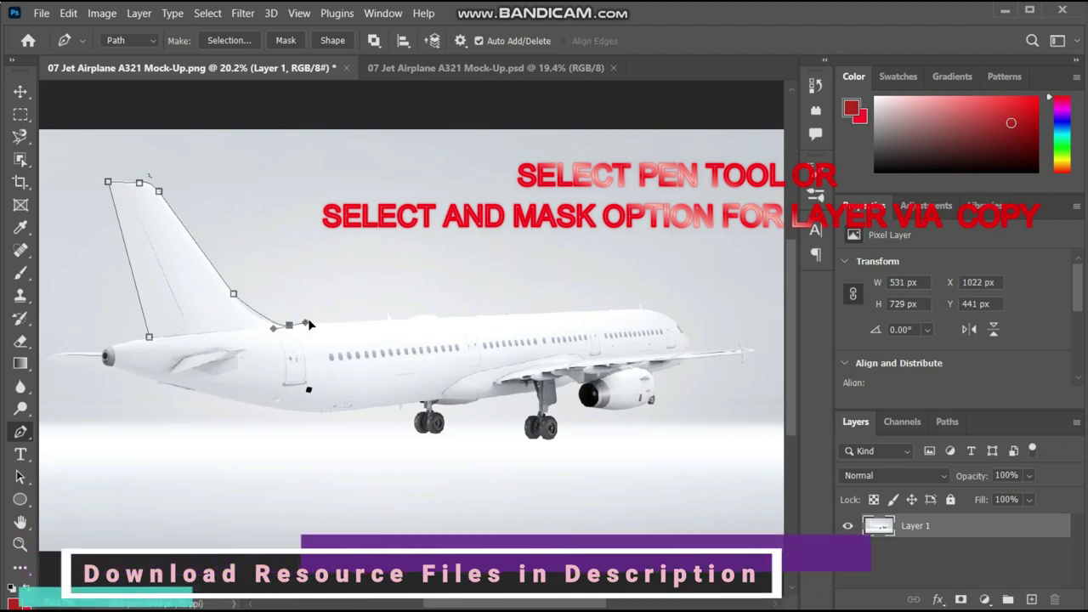
left_click(149, 337)
right_click(178, 285)
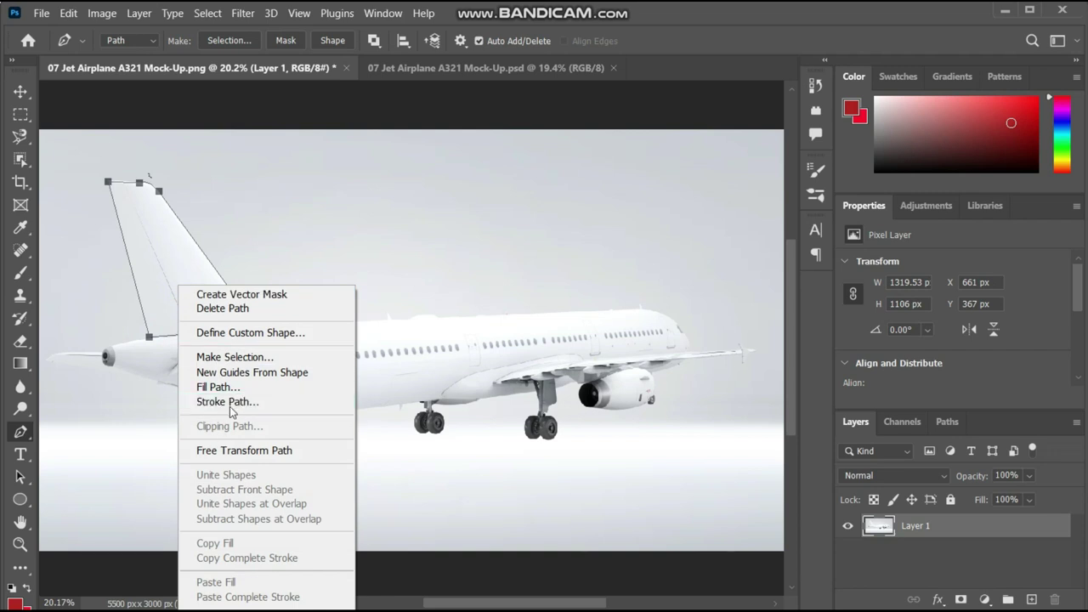
left_click(231, 357)
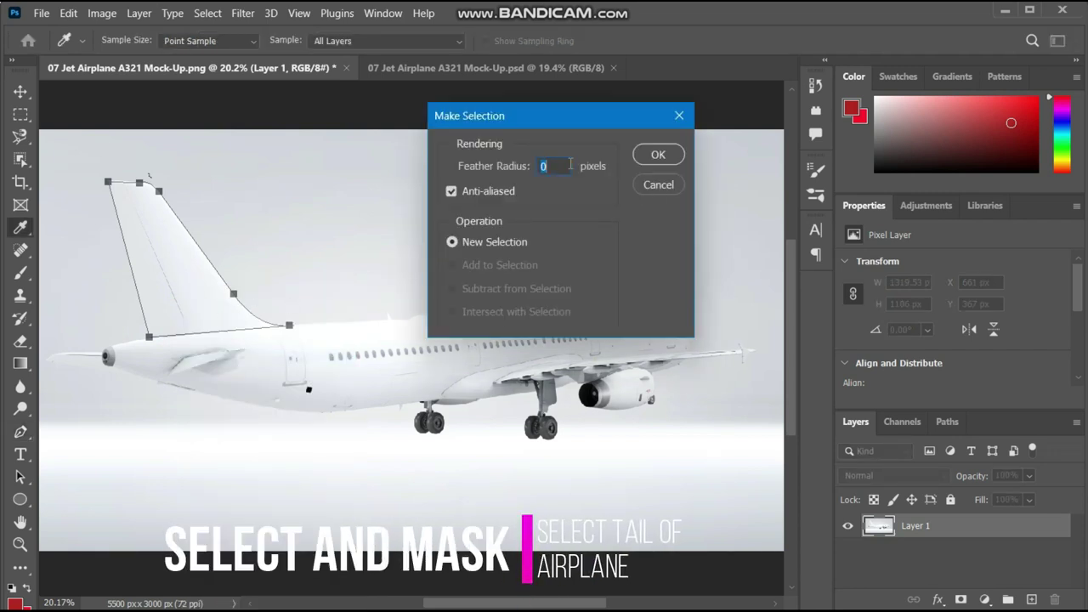
left_click(657, 155)
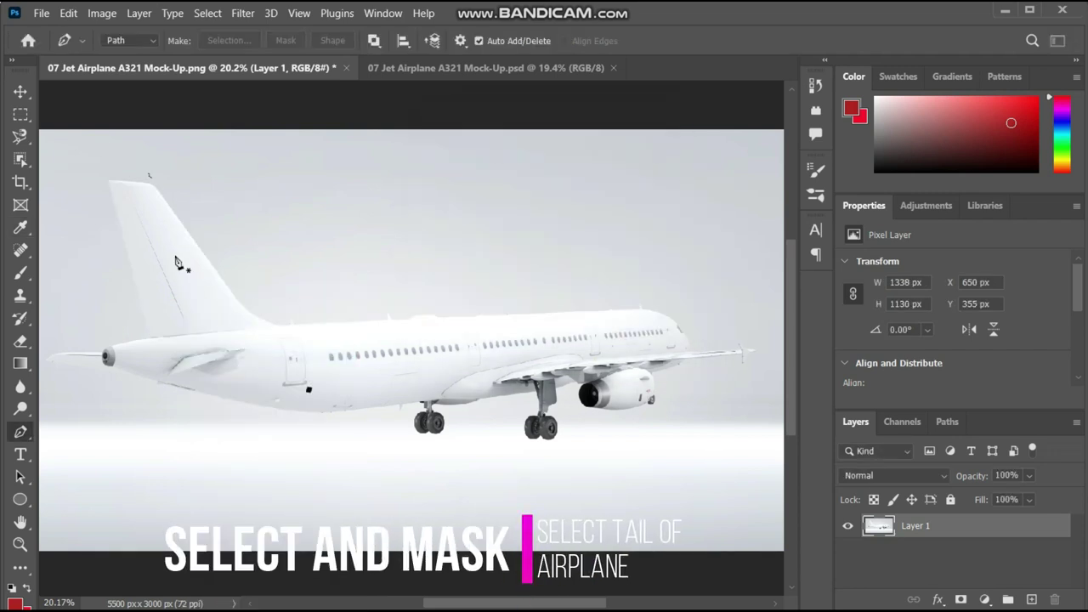
Add a new Layer 2 above the airplane's Layer 1
key("v")
left_click(138, 13)
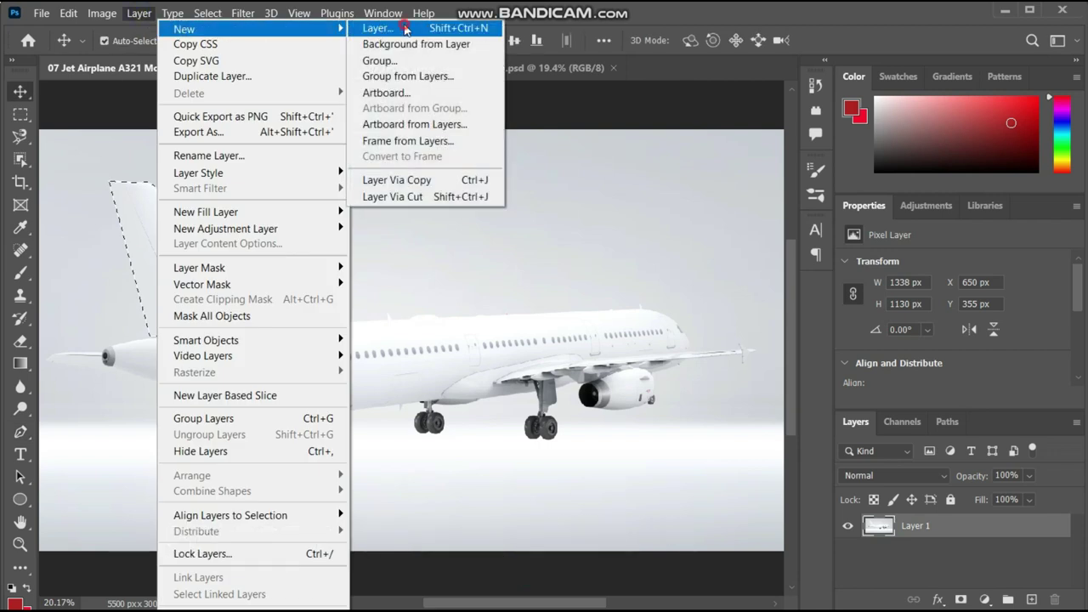
left_click(378, 28)
key("Return")
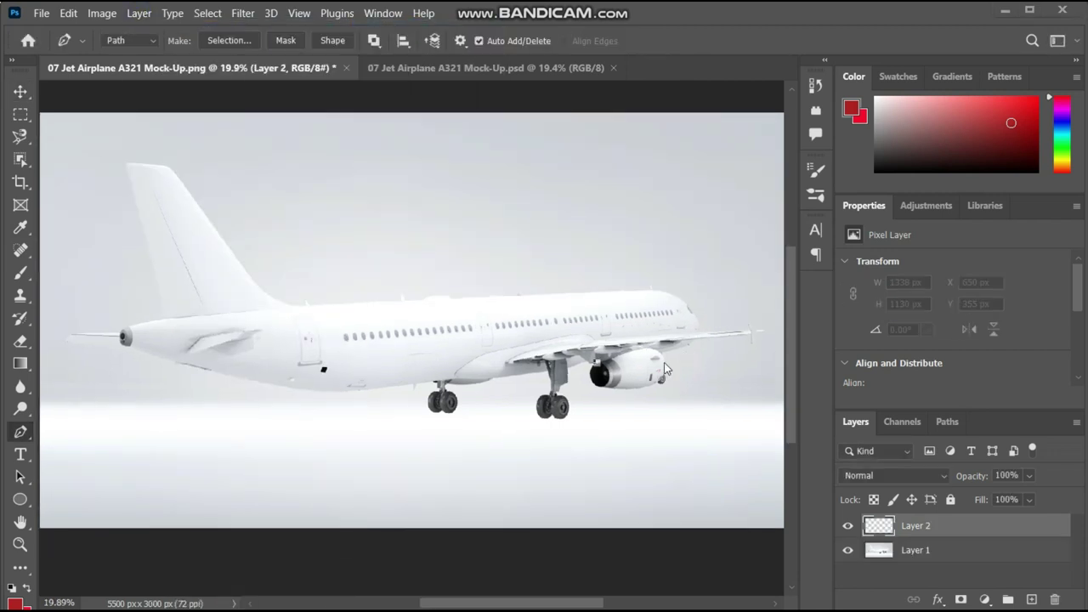
Zoom in on the engine and start the nacelle outline along its top edge
scroll(676, 371, "up", 1)
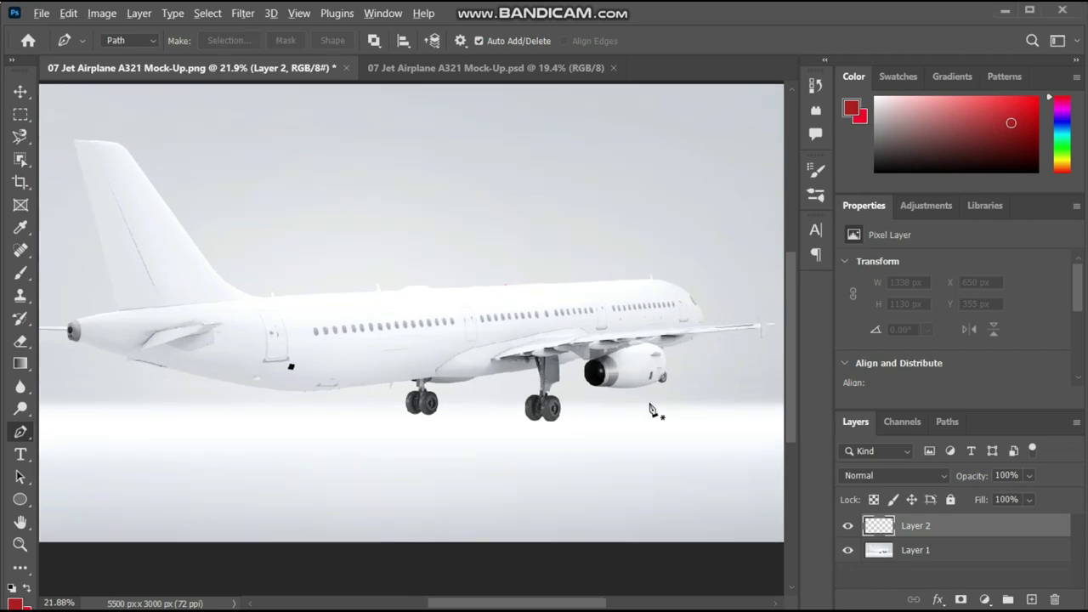
scroll(652, 408, "up", 1)
scroll(687, 396, "up", 3)
scroll(734, 328, "up", 3)
scroll(672, 274, "up", 1)
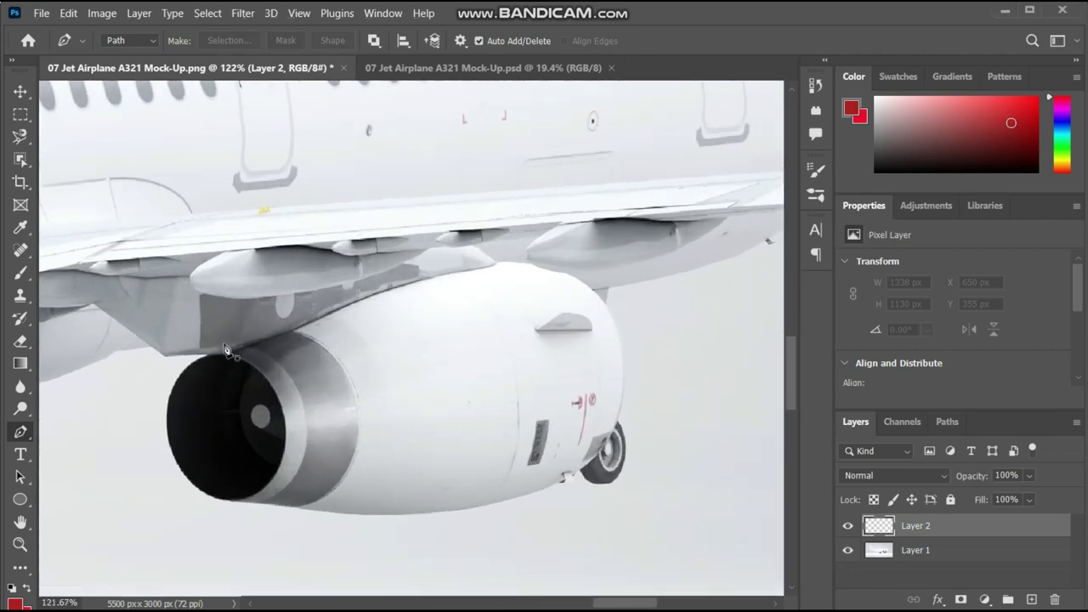
left_click(209, 356)
left_click(252, 345)
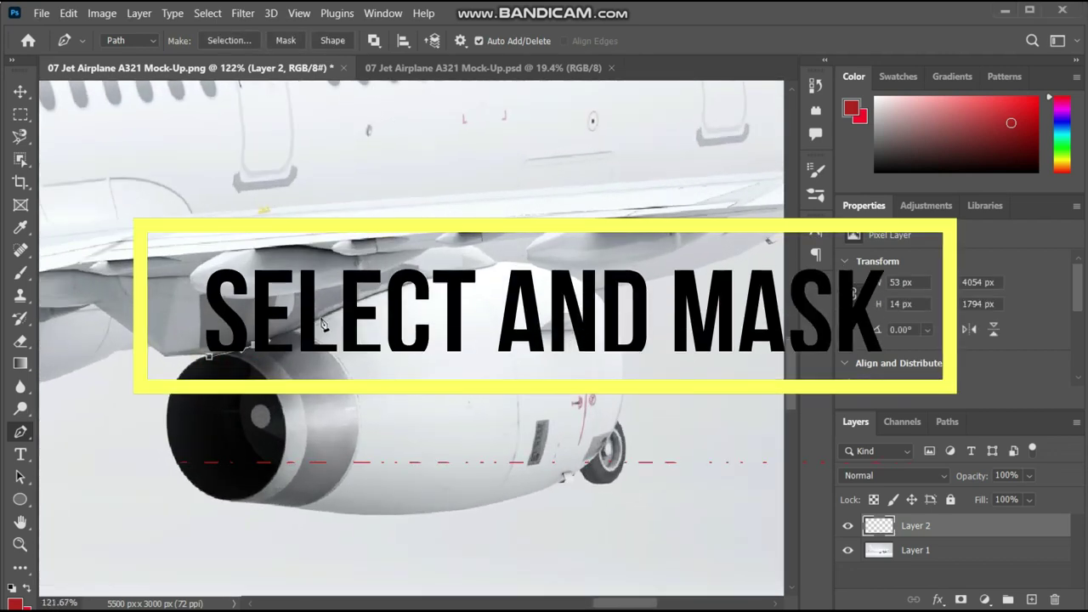
left_click(323, 315)
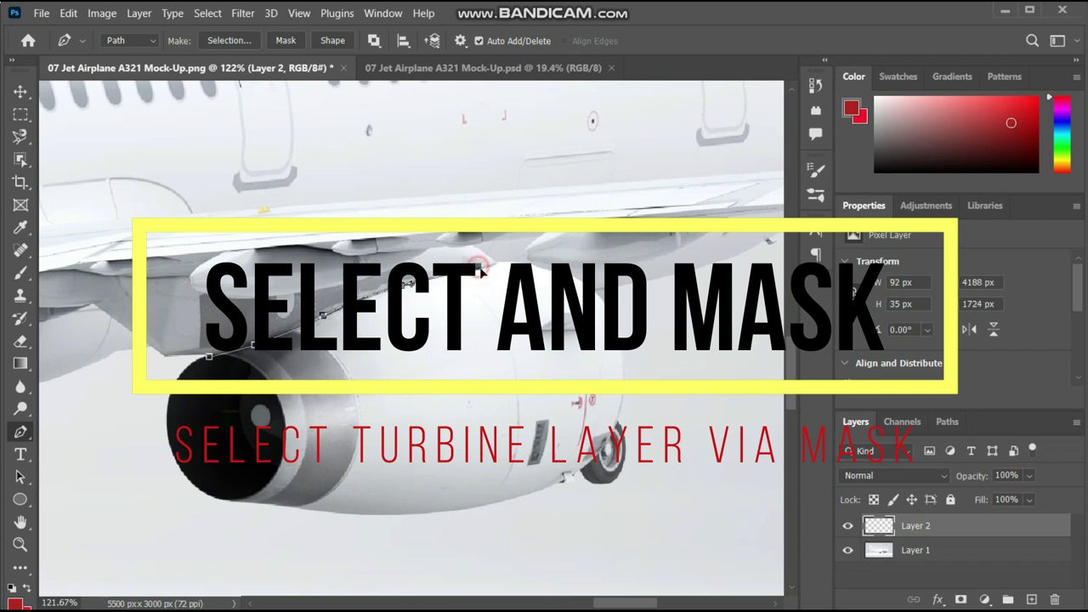
left_click(544, 269)
Complete the nacelle outline around its rear, along the bottom, and back to the intake
left_click_drag(623, 394, 617, 496)
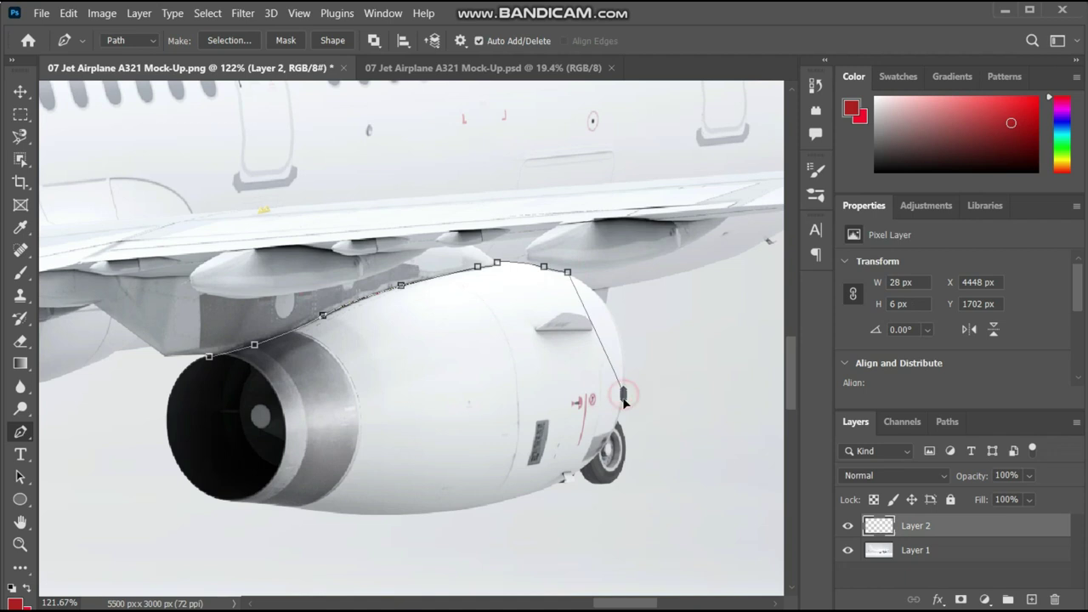
left_click_drag(471, 510, 460, 516)
left_click_drag(296, 507, 278, 500)
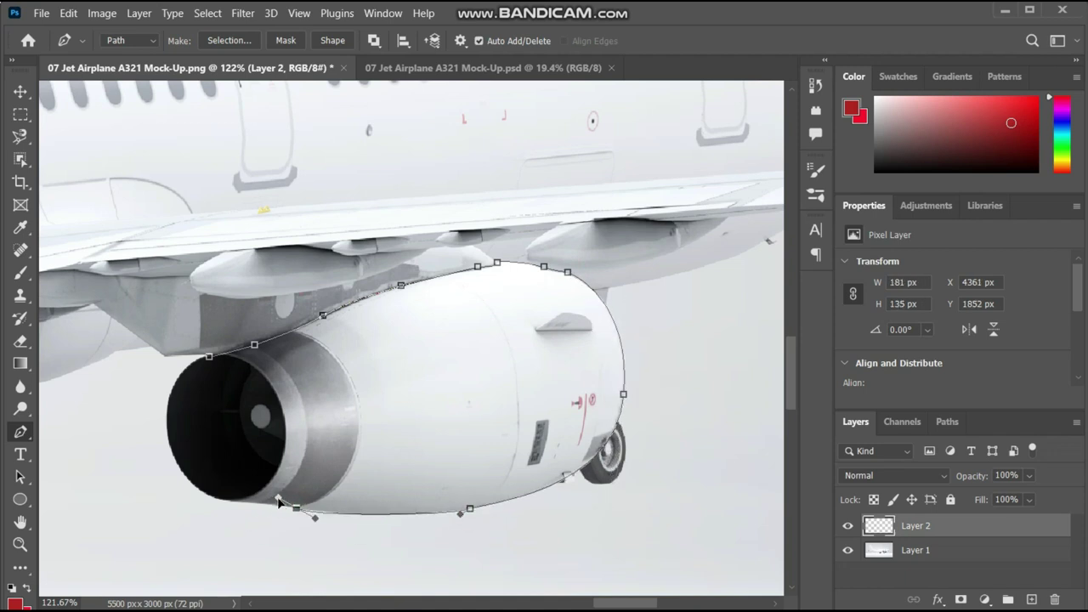
left_click(225, 502)
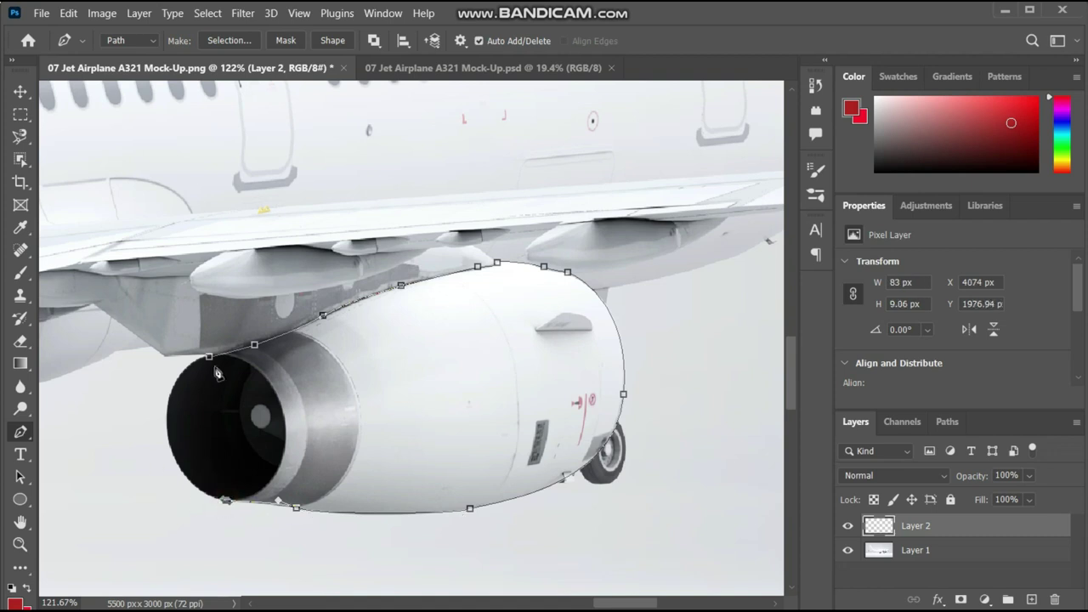
mouse_move(201, 363)
left_mouse_down()
mouse_move(118, 460)
mouse_move(193, 375)
left_mouse_up()
left_click(210, 356)
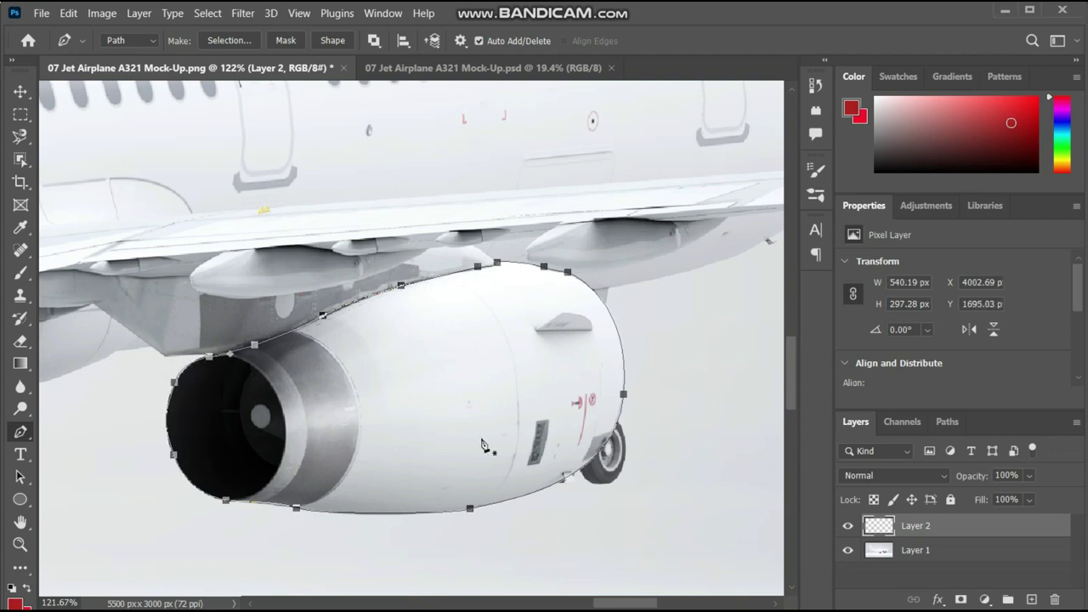
Save the engine outline as a custom shape
right_click(438, 365)
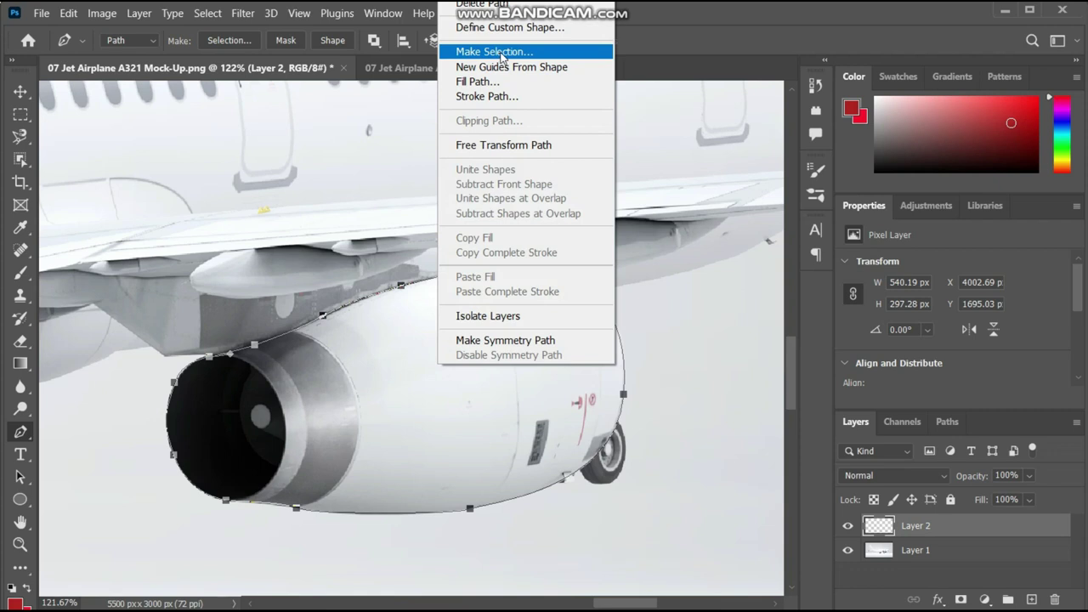
left_click(502, 27)
left_click(742, 194)
Mask Layer 2 with the engine outline and turn the outline into a selection
right_click(467, 373)
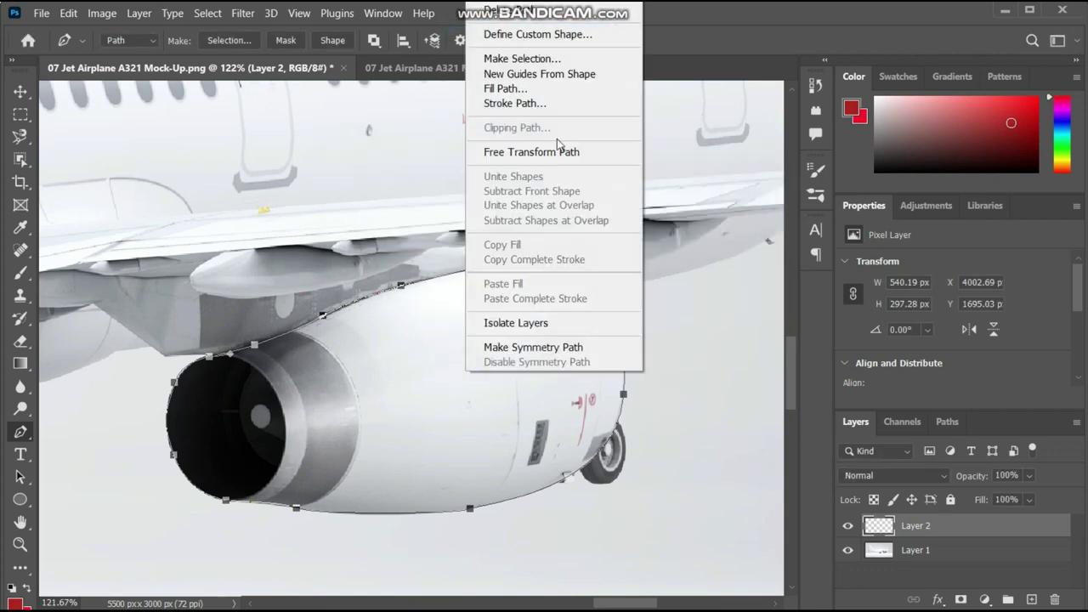
left_click(518, 10)
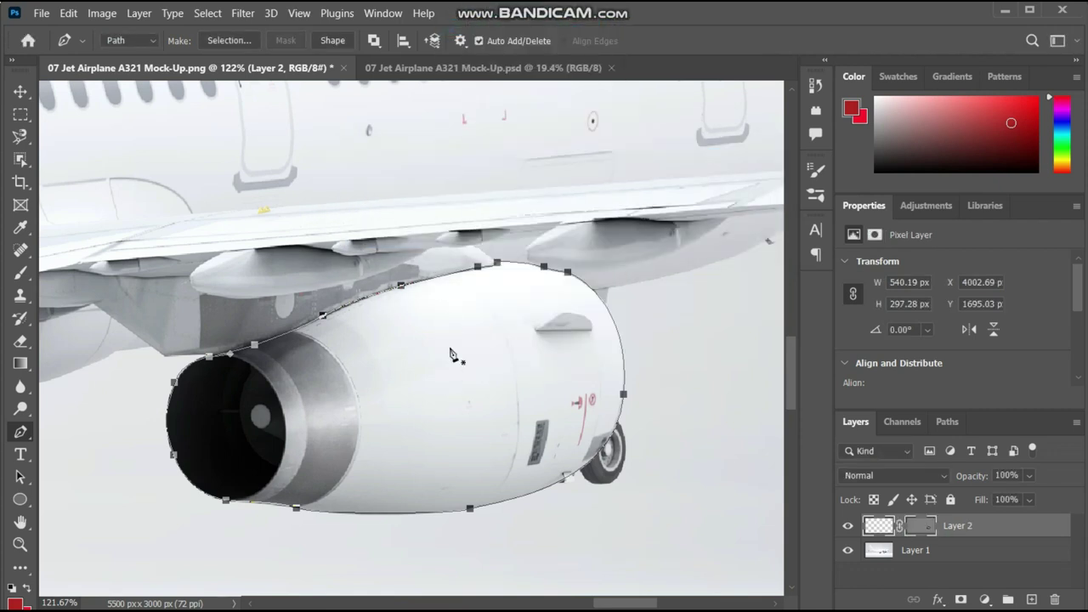
right_click(451, 353)
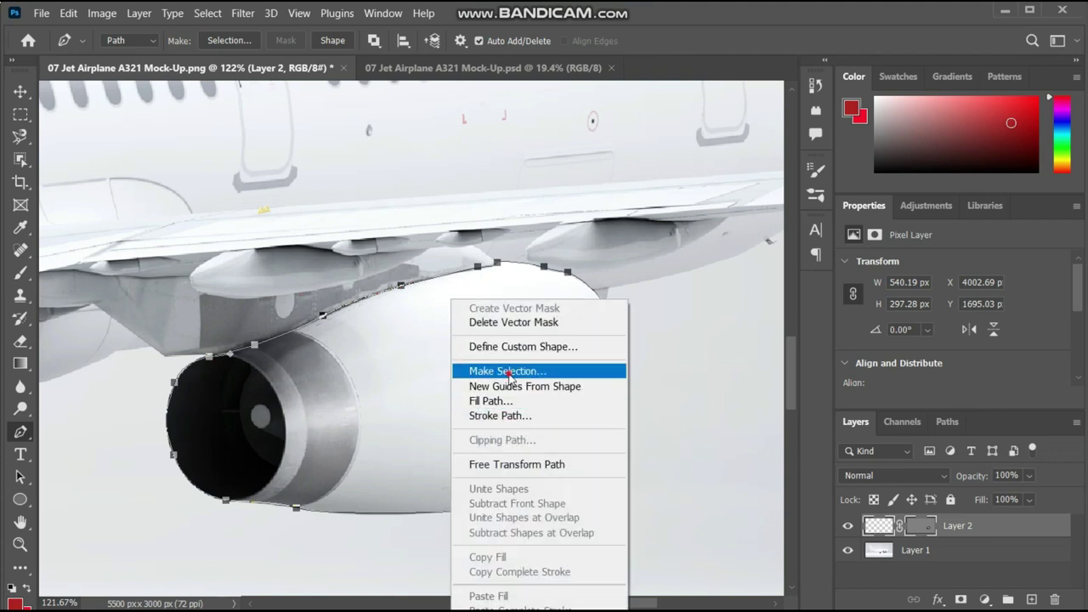
left_click(518, 369)
left_click(654, 153)
Add a new Layer 3 on top
left_click(173, 13)
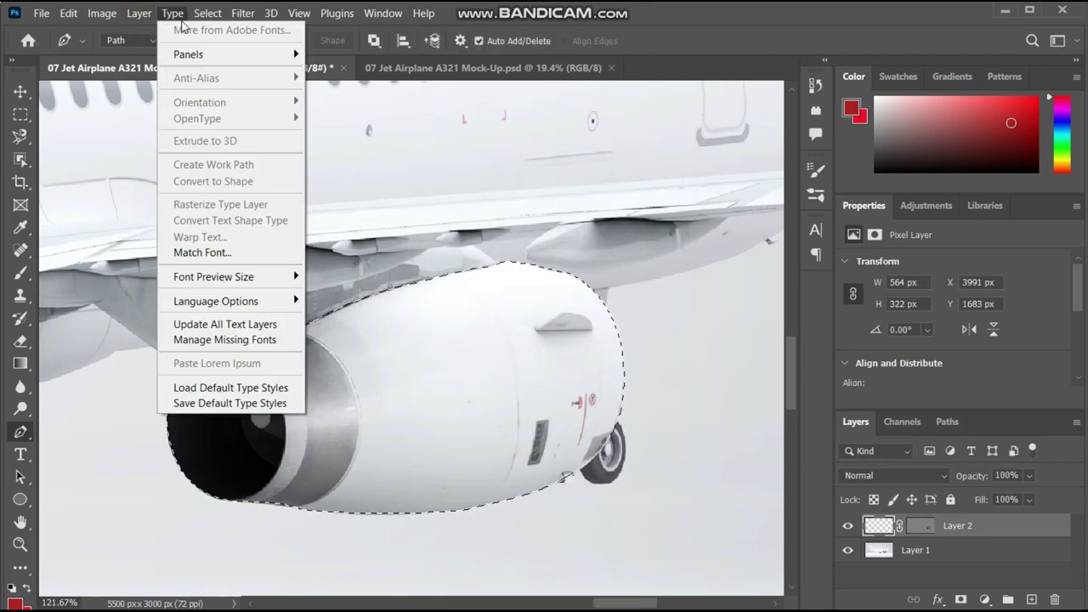
left_click(387, 34)
left_click(706, 173)
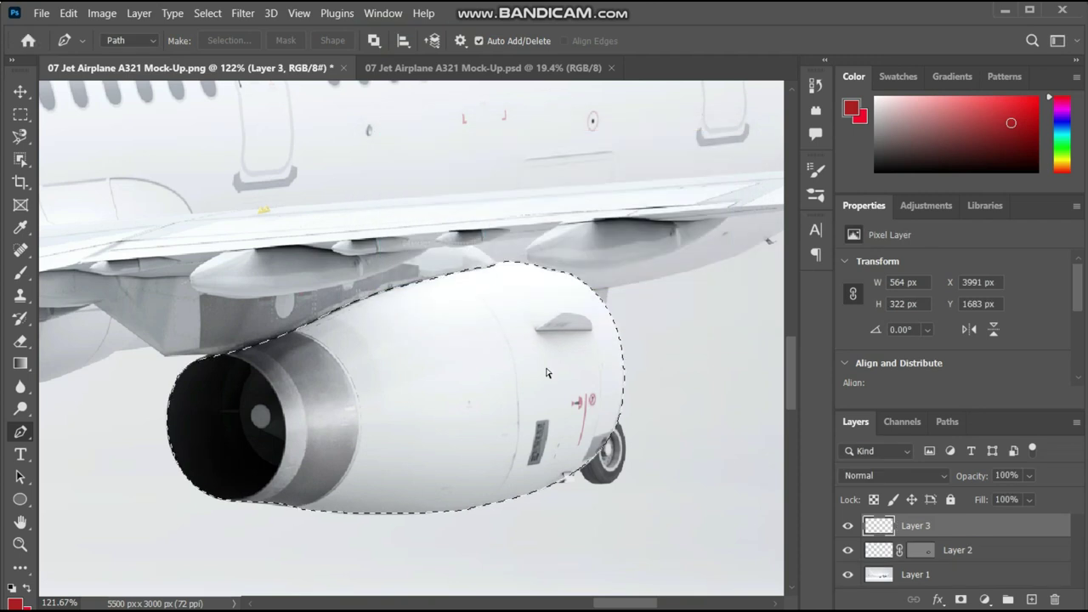
Deselect the engine and bring the rear fuselage back into view
key("ctrl+d")
scroll(667, 425, "down", 3)
scroll(638, 437, "down", 3)
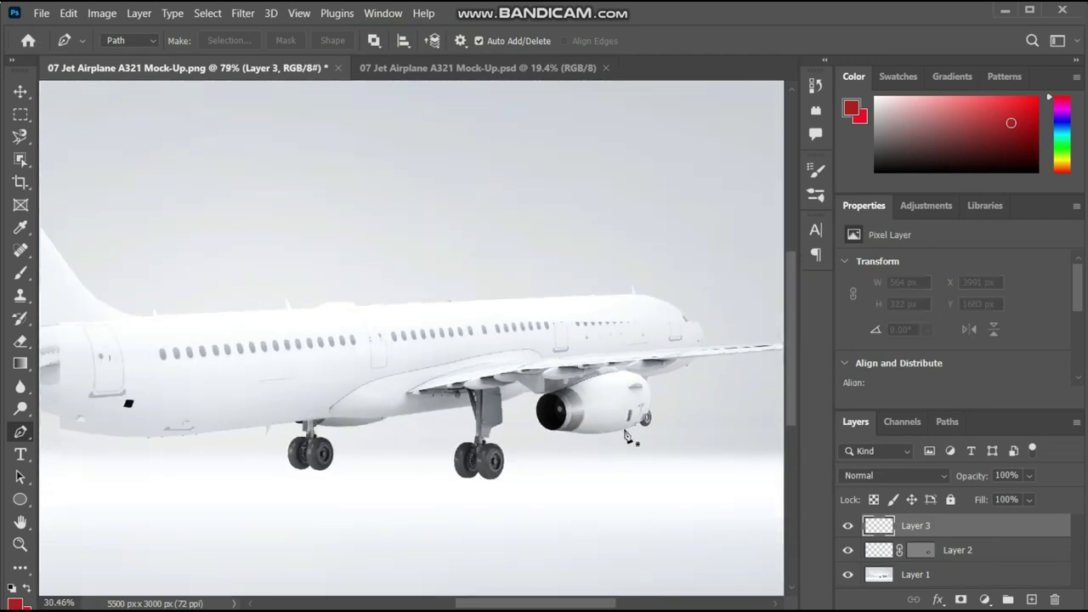
scroll(596, 425, "down", 2)
scroll(53, 400, "down", 1)
scroll(53, 400, "up", 1)
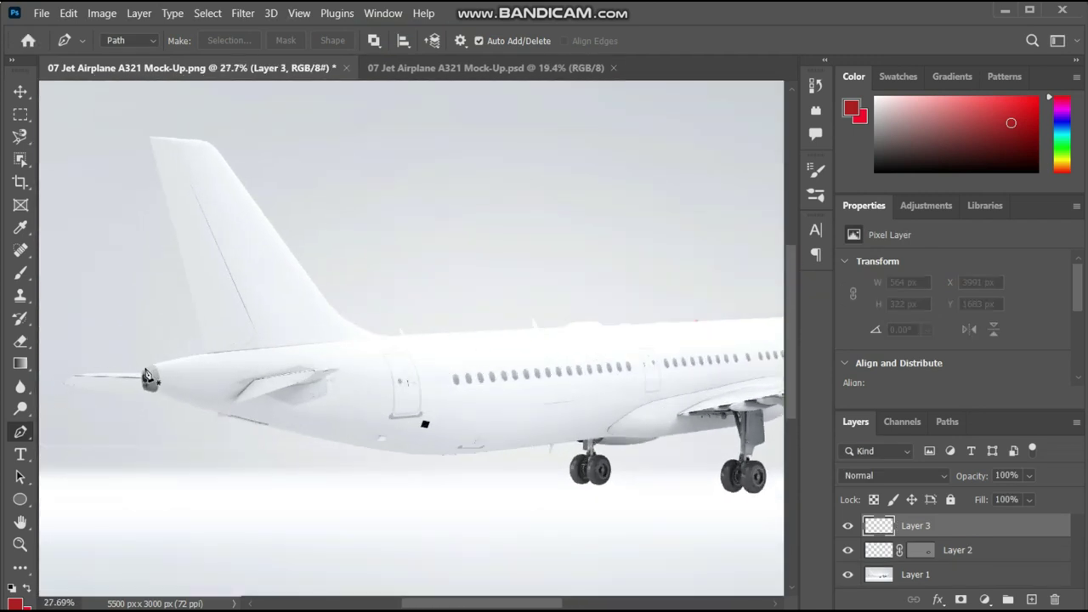
scroll(146, 383, "up", 2)
scroll(143, 400, "up", 1)
scroll(140, 412, "up", 1)
Start the rear-fuselage path at the tail cone and trace along the fuselage top
left_click(139, 417)
left_click(157, 392)
left_click(229, 374)
left_click(283, 366)
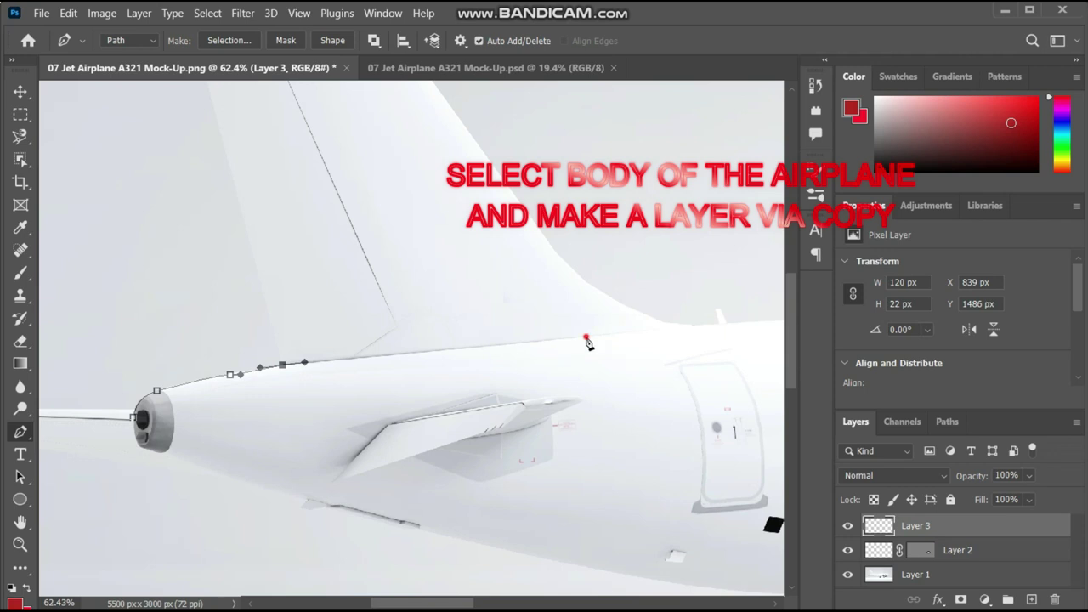
left_click_drag(586, 340, 620, 330)
scroll(119, 442, "down", 2)
scroll(109, 455, "down", 2)
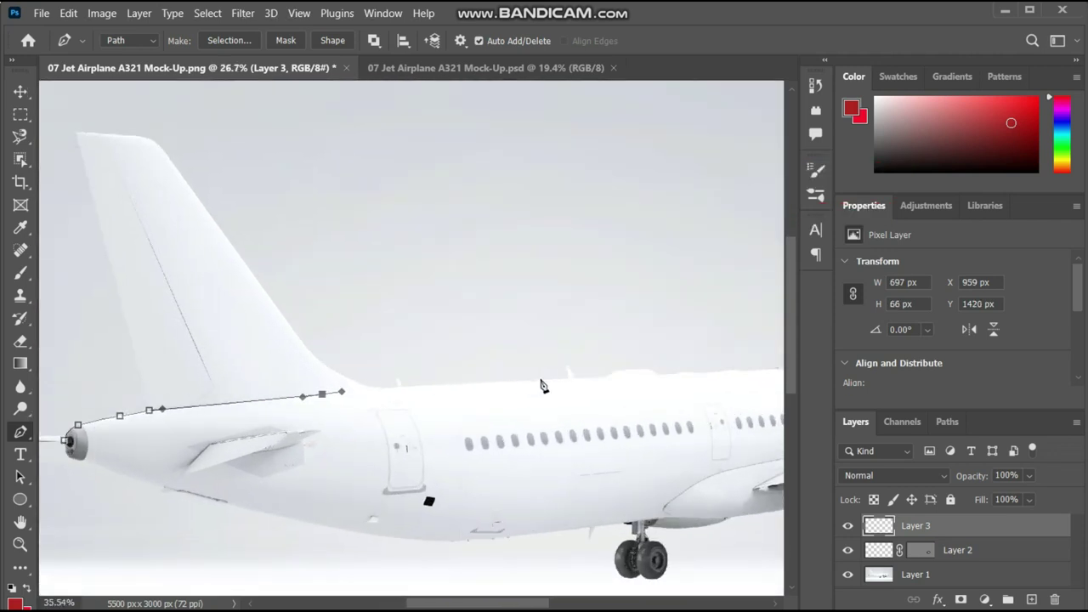
left_click_drag(578, 393, 591, 393)
Extend the path toward the nose, along the belly, and close it at the tail cone
scroll(182, 445, "down", 1)
left_click(721, 392)
scroll(510, 442, "down", 1)
scroll(372, 466, "up", 3)
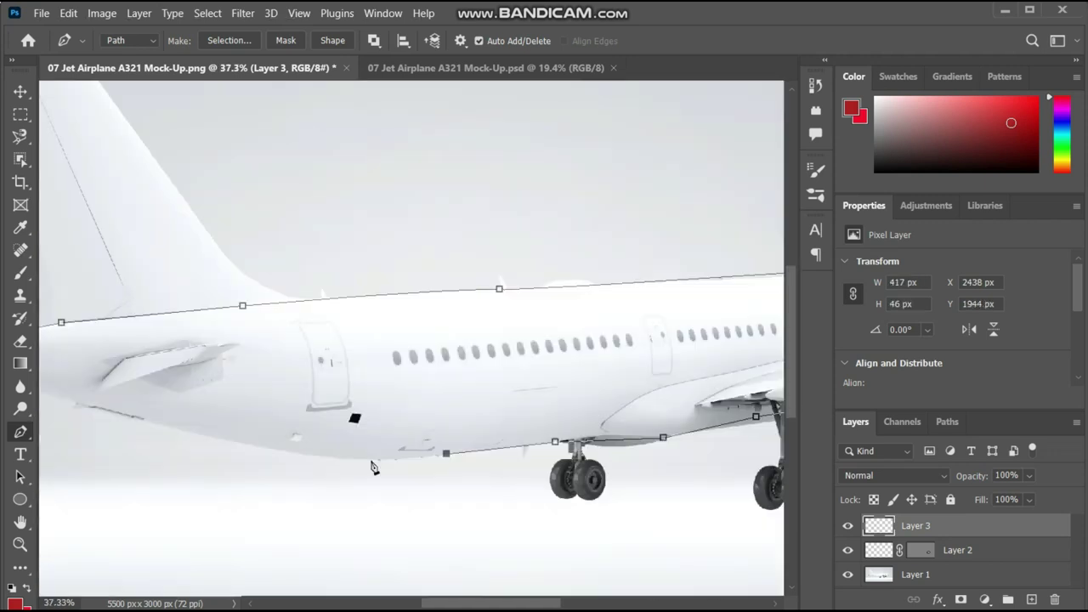
left_click_drag(144, 422, 86, 403)
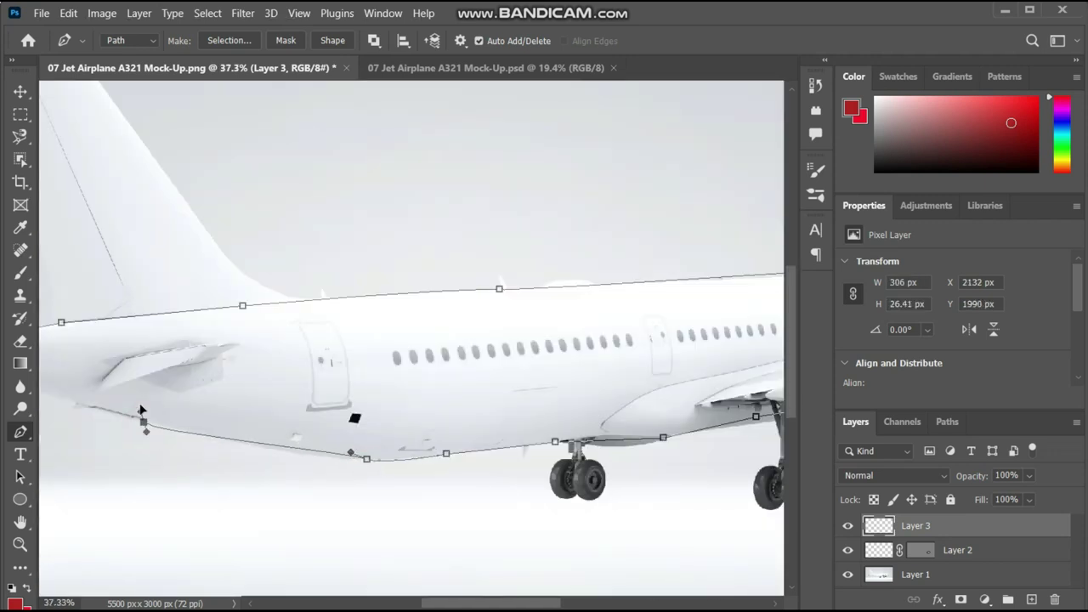
left_click_drag(456, 603, 381, 603)
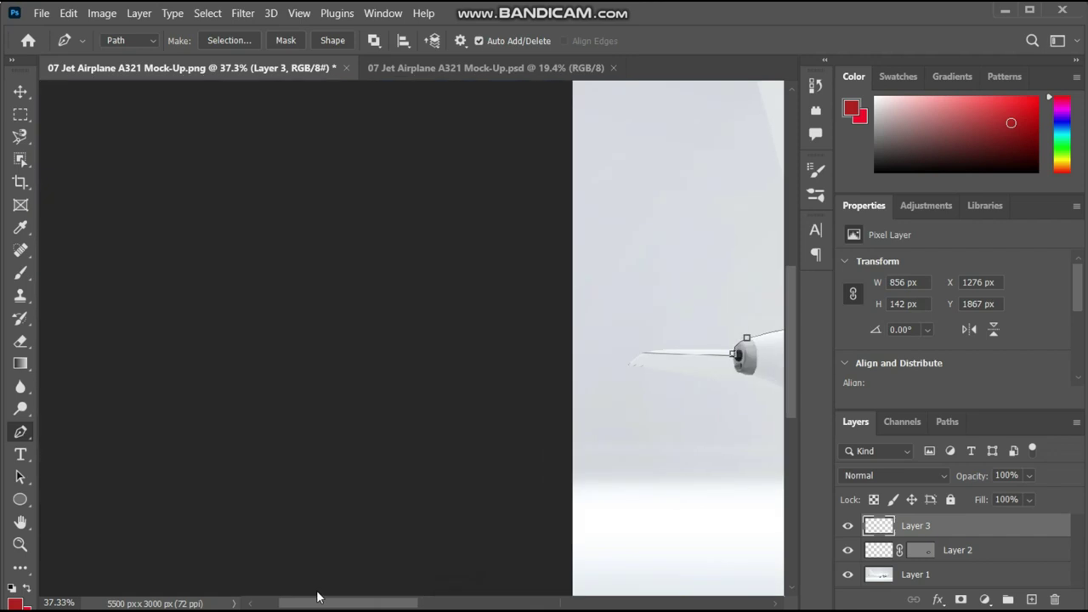
left_click(397, 377)
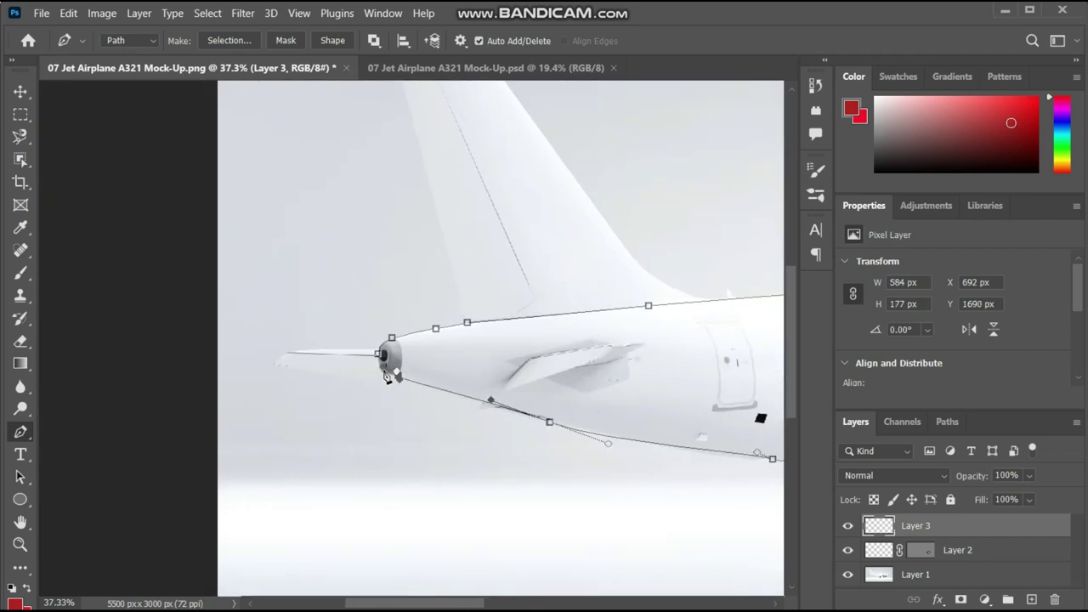
left_click(382, 357)
Use the fuselage path as a vector mask on Layer 3 and convert it into a selection
right_click(523, 368)
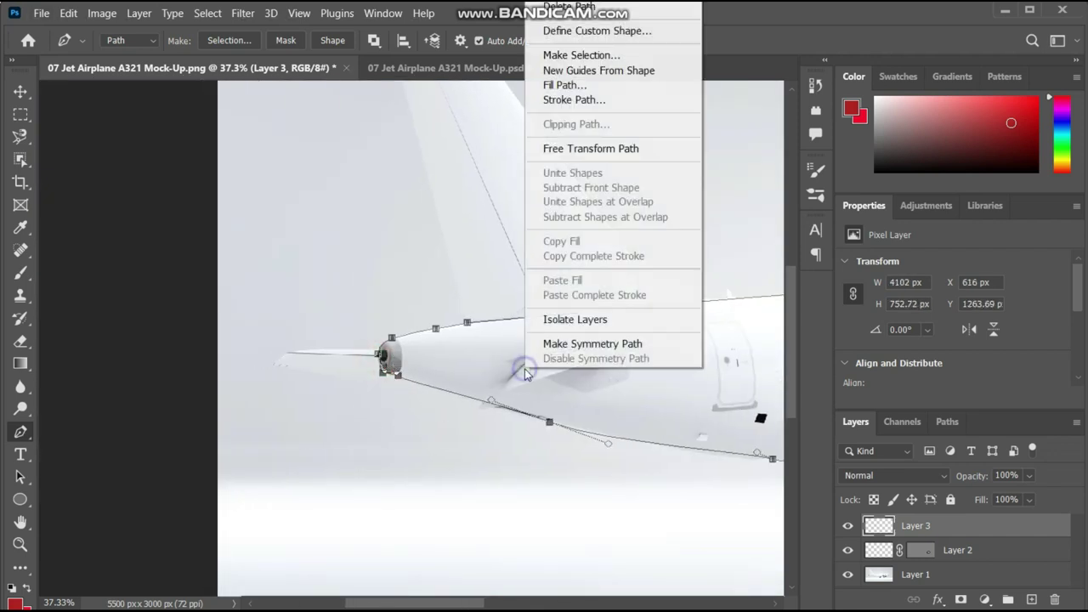
left_click(593, 5)
right_click(562, 299)
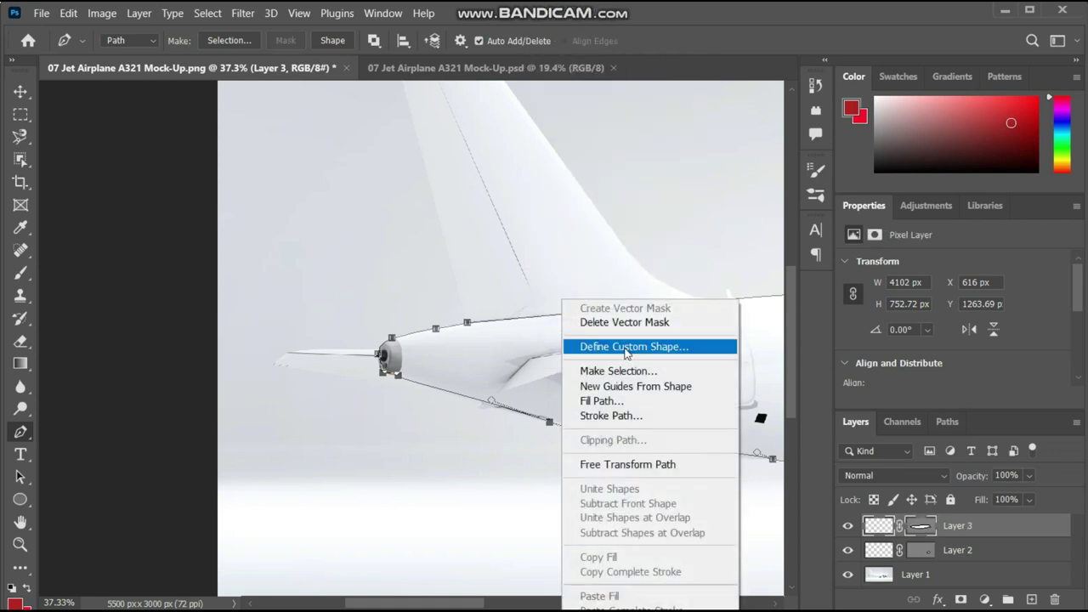
left_click(619, 371)
left_click(653, 153)
Add a new Layer 4 on top and clear the fuselage selection
left_click(138, 14)
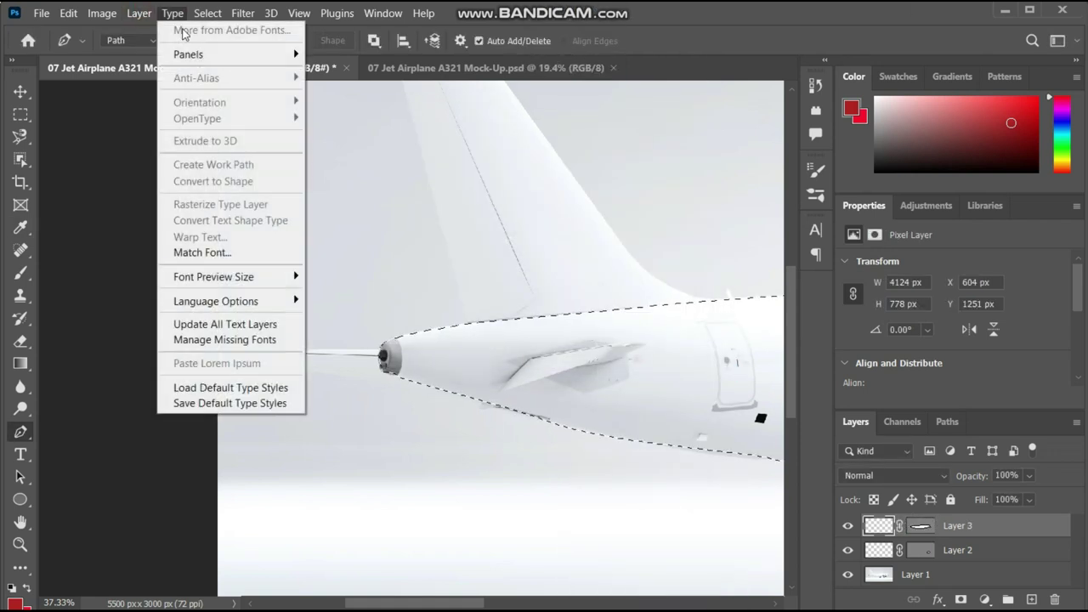
left_click(397, 32)
key("Return")
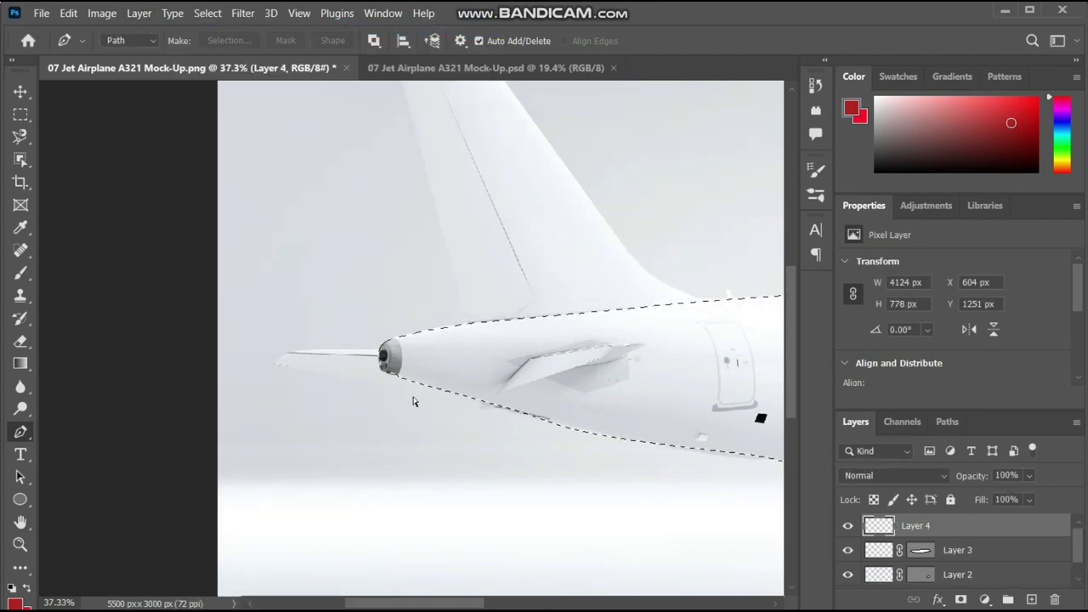
key("ctrl+d")
scroll(412, 420, "down", 3)
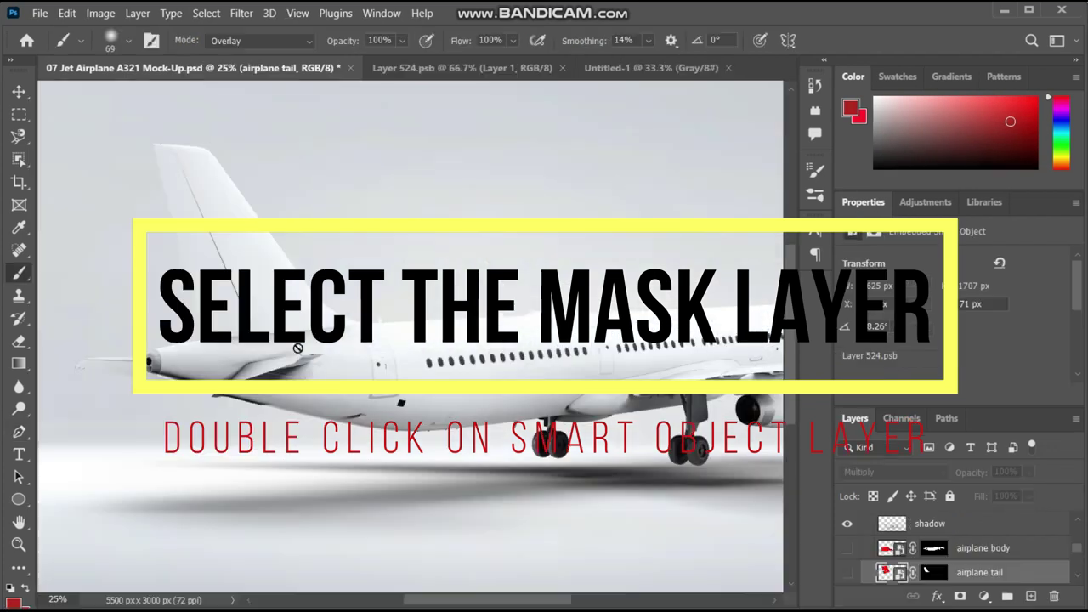
In Untitled-1, enlarge the brush to 180 px and then 401 px
left_click(645, 68)
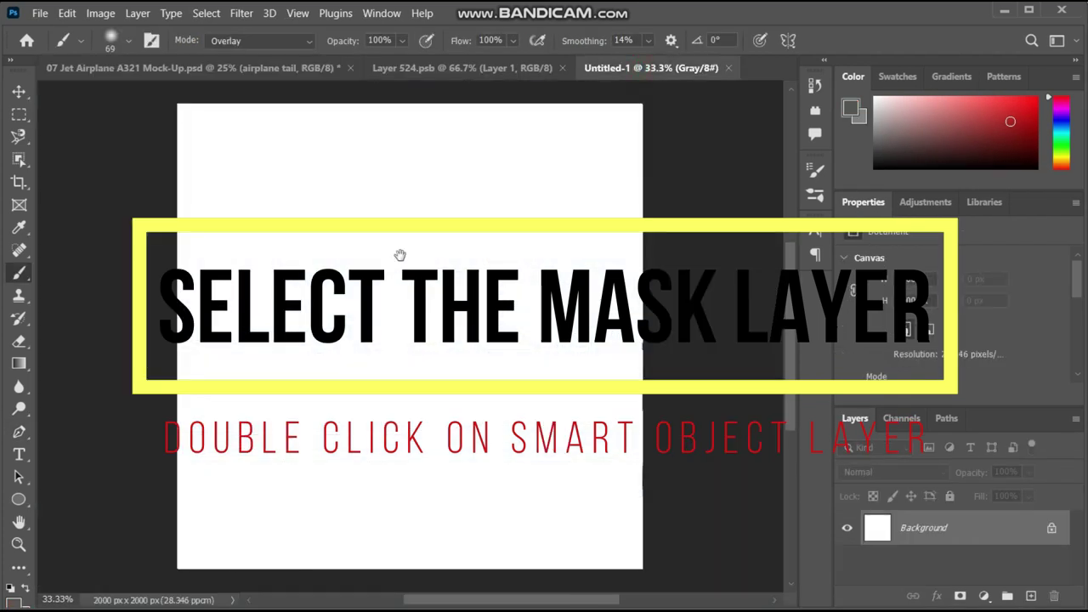
left_click(128, 40)
left_click(433, 127)
left_click_drag(151, 97, 186, 98)
left_click(128, 40)
left_click(349, 138)
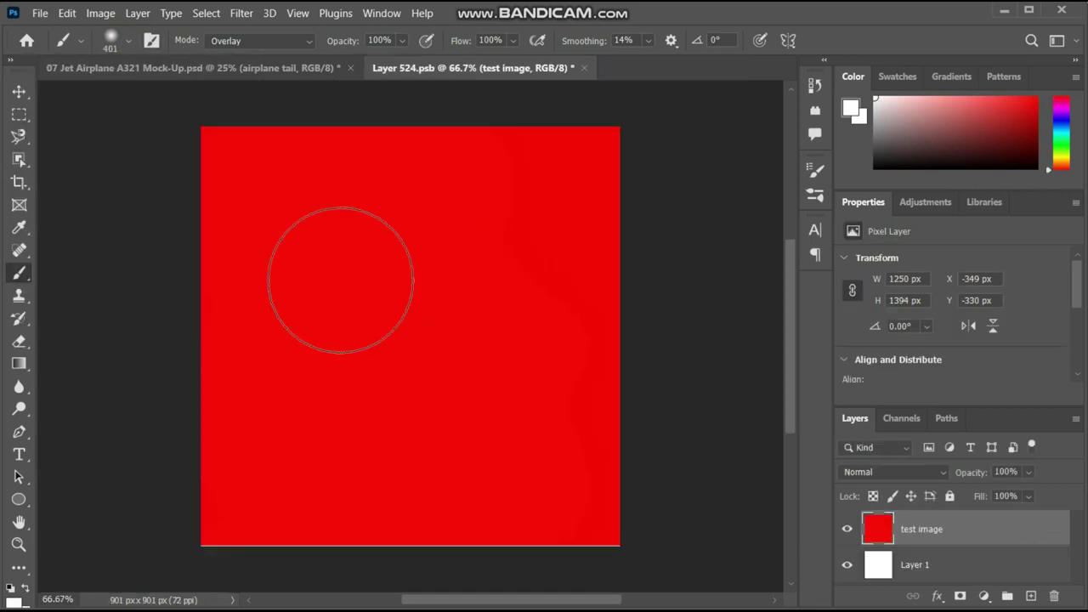
Place the title logo on the red artwork, scale it to about 227%, and blend it with Linear Light
left_click(20, 92)
key("p")
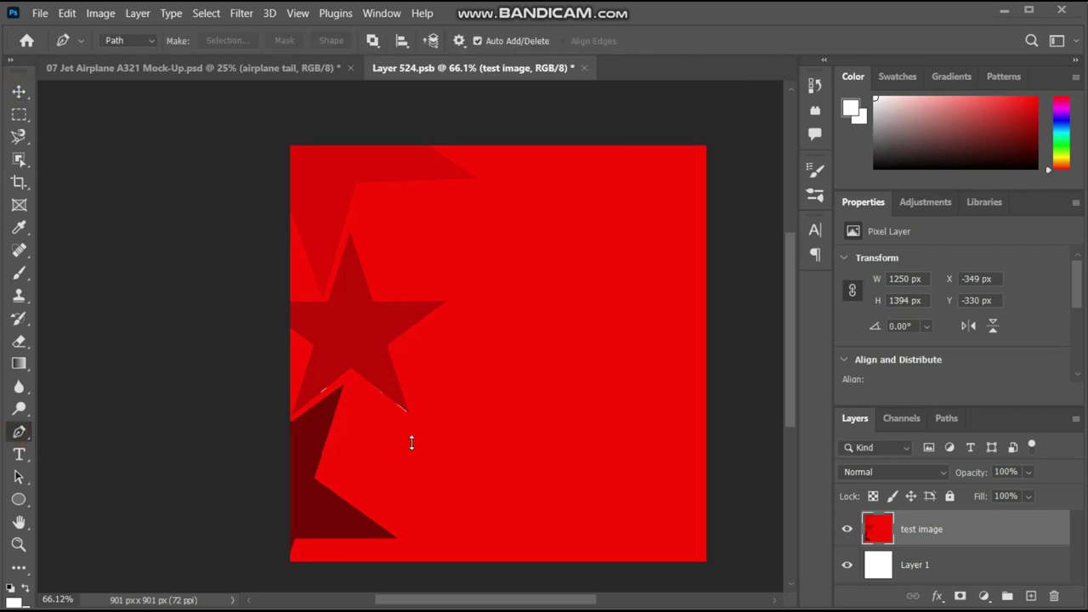
left_click_drag(412, 442, 432, 304)
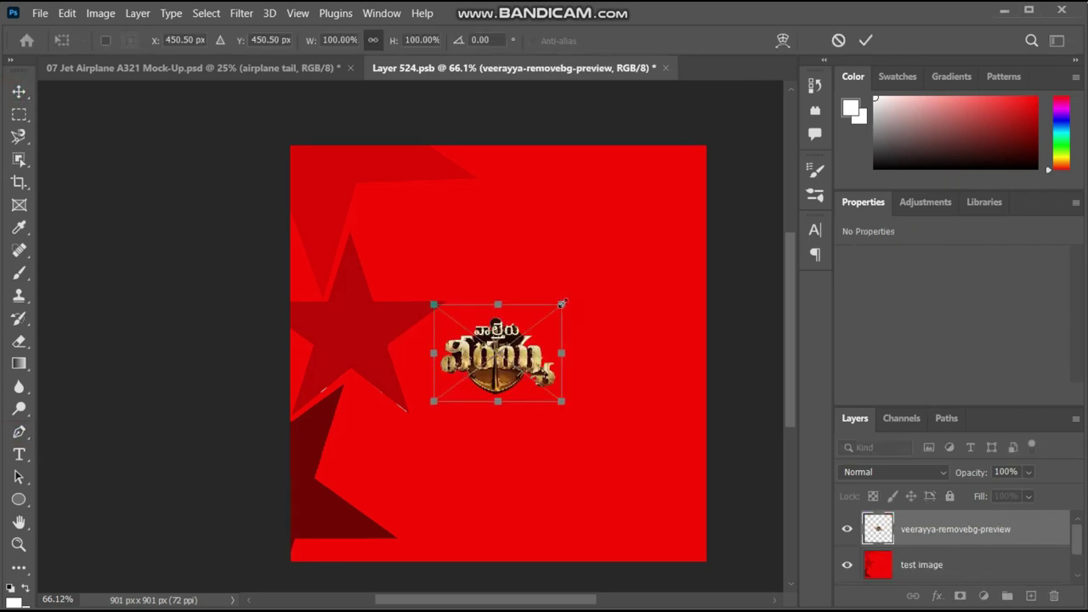
left_click_drag(561, 304, 690, 207)
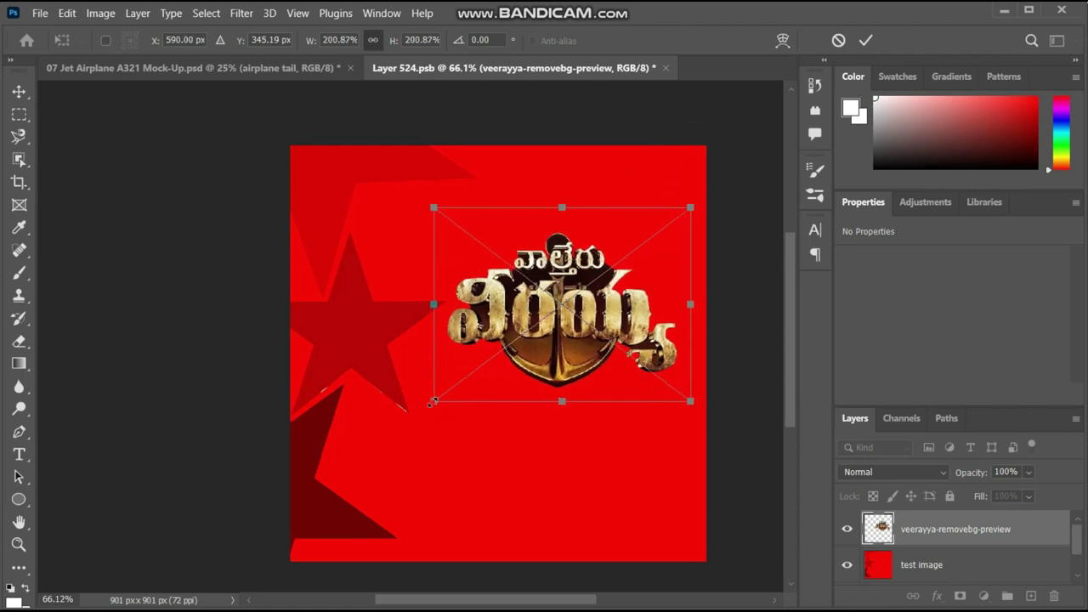
left_click_drag(432, 402, 384, 451)
mouse_move(538, 267)
left_mouse_down()
mouse_move(444, 322)
mouse_move(437, 345)
left_mouse_up()
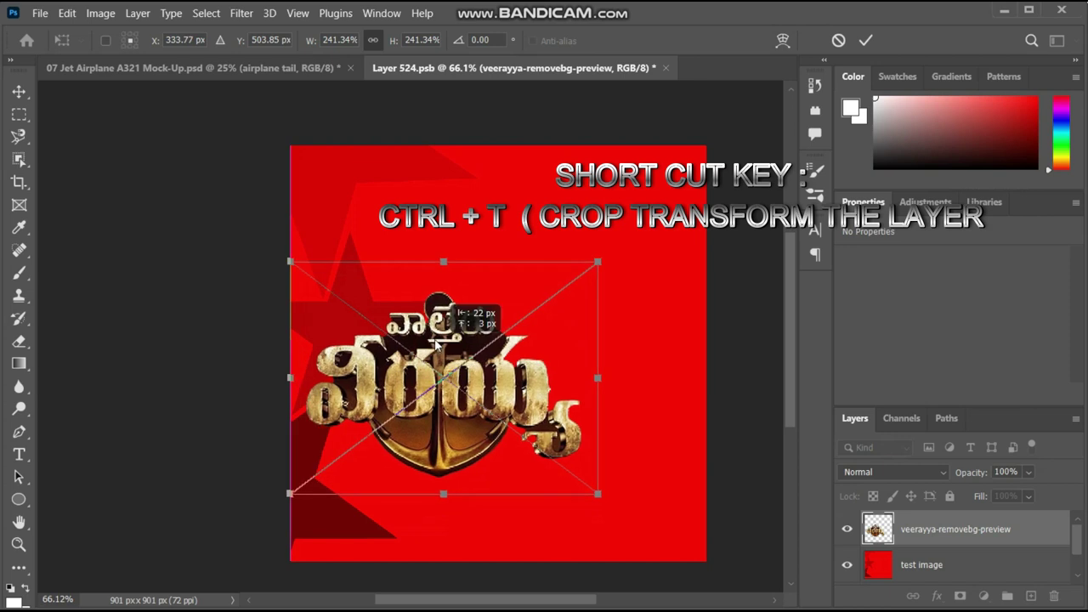
left_click_drag(598, 262, 577, 274)
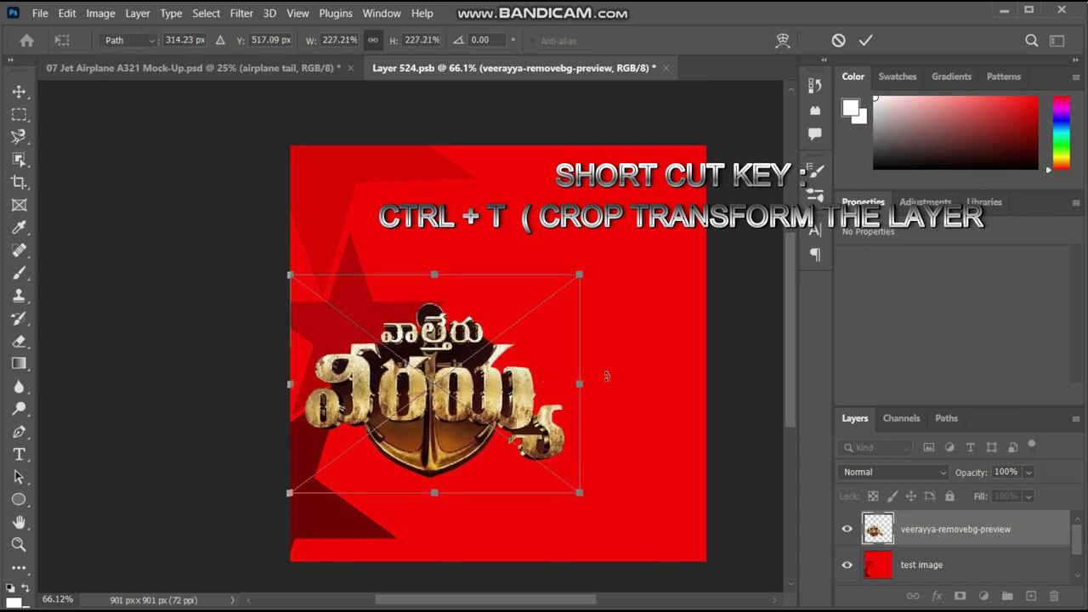
key("Return")
left_click(925, 473)
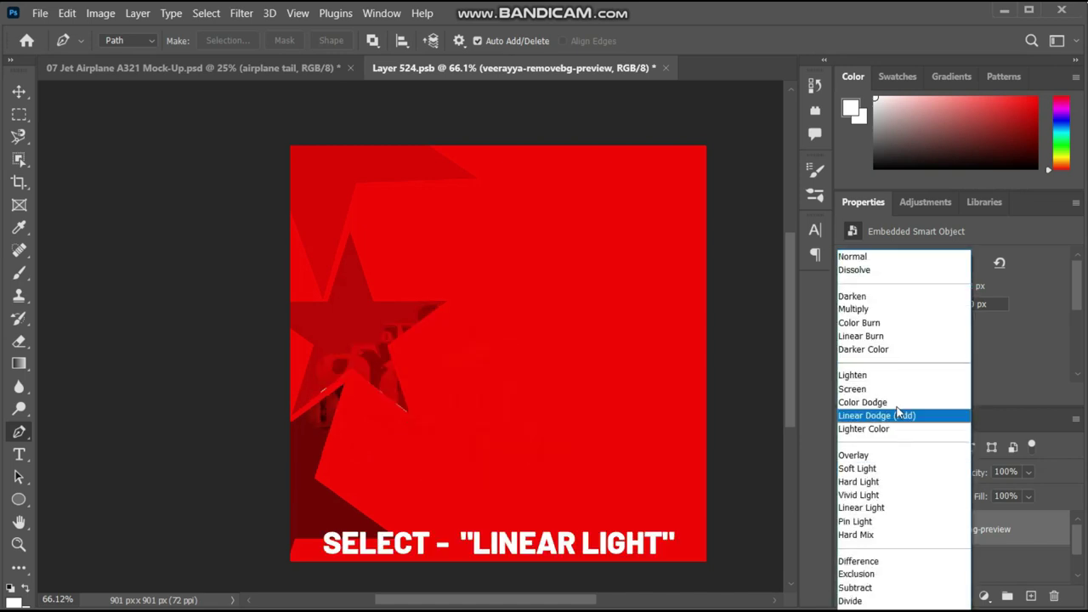
left_click(882, 508)
Save and close the tail artwork, then toggle the tail layer to check the result
left_click(665, 68)
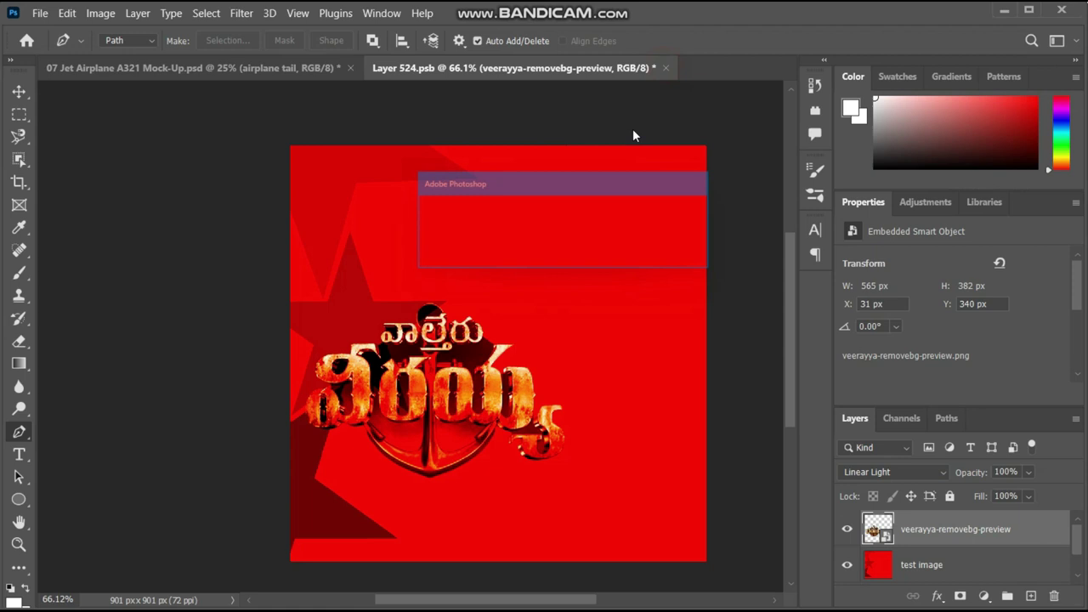
left_click(509, 253)
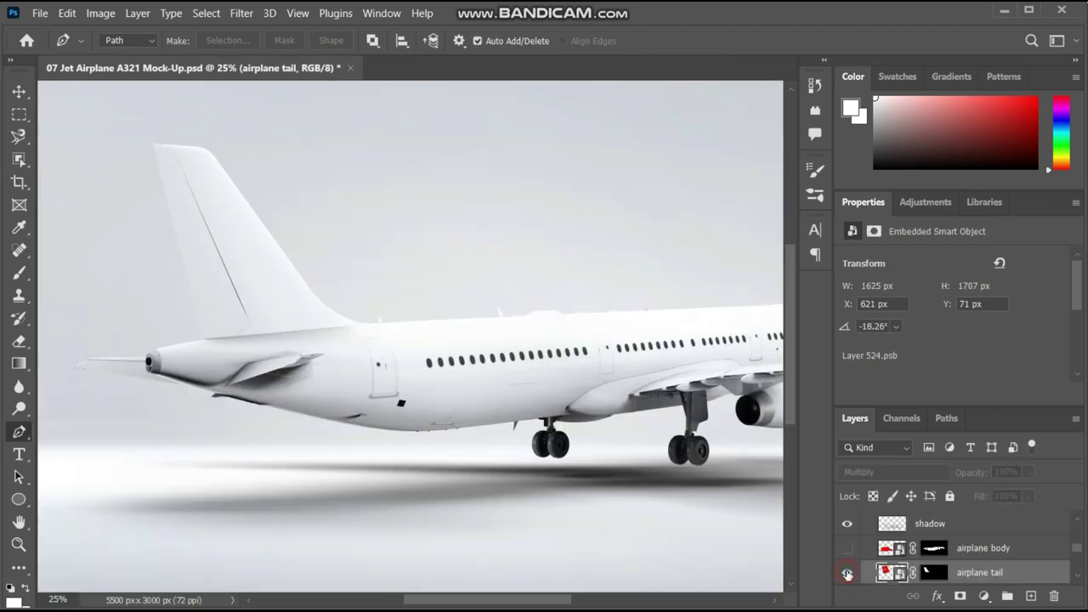
left_click(847, 573)
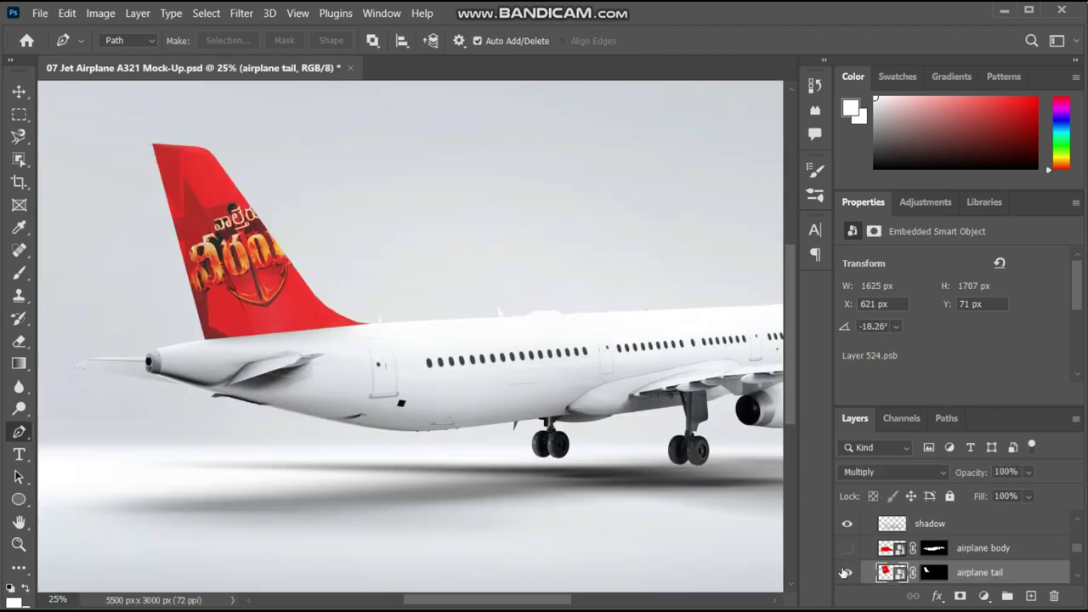
left_click(847, 574)
Reopen Layer 524.psb, shift the logo and scale it to about 194%, then save and close
double_click(900, 575)
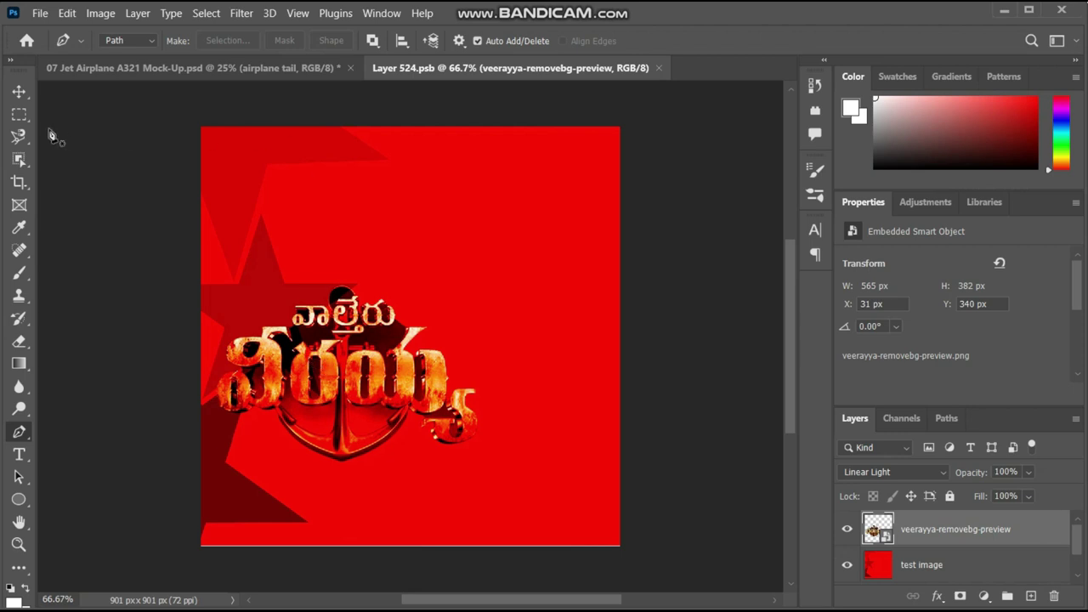
left_click(19, 91)
left_click_drag(397, 390, 378, 390)
key("ctrl+t")
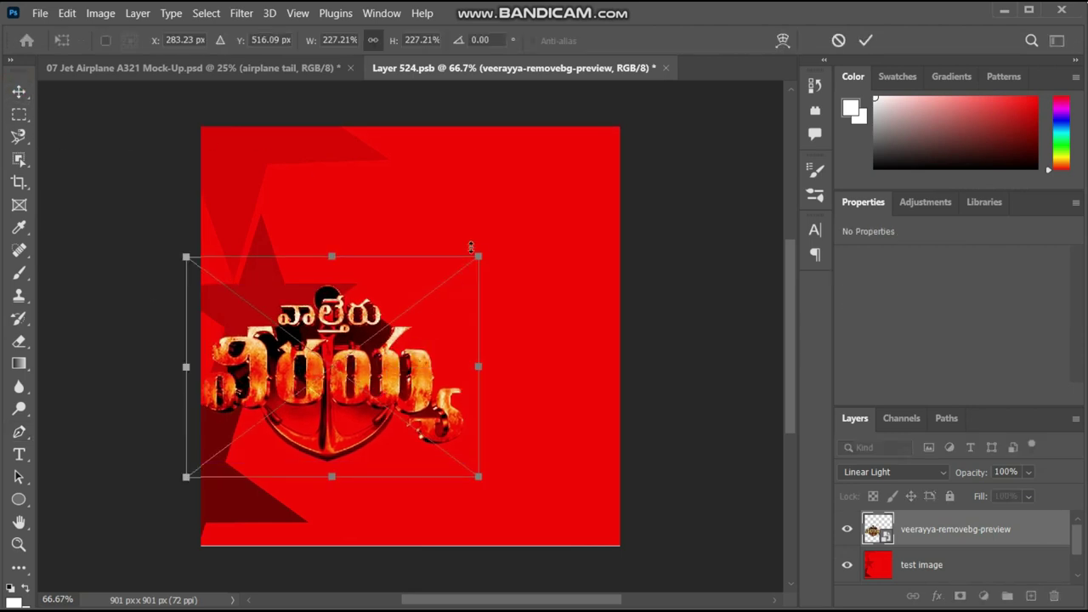
left_click_drag(481, 257, 449, 291)
left_click_drag(346, 432, 365, 446)
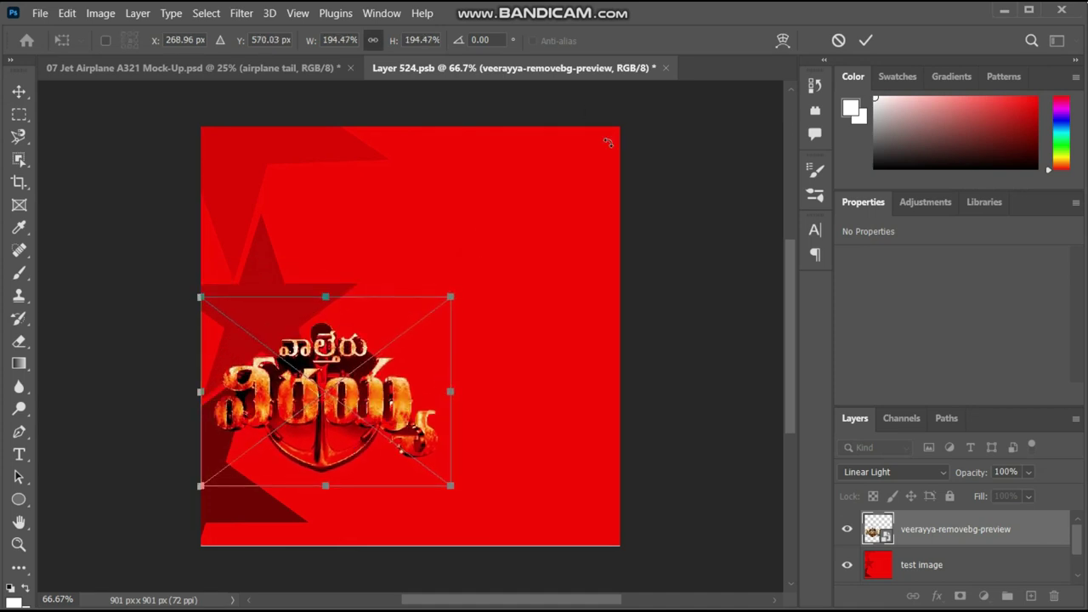
key("Return")
left_click(666, 68)
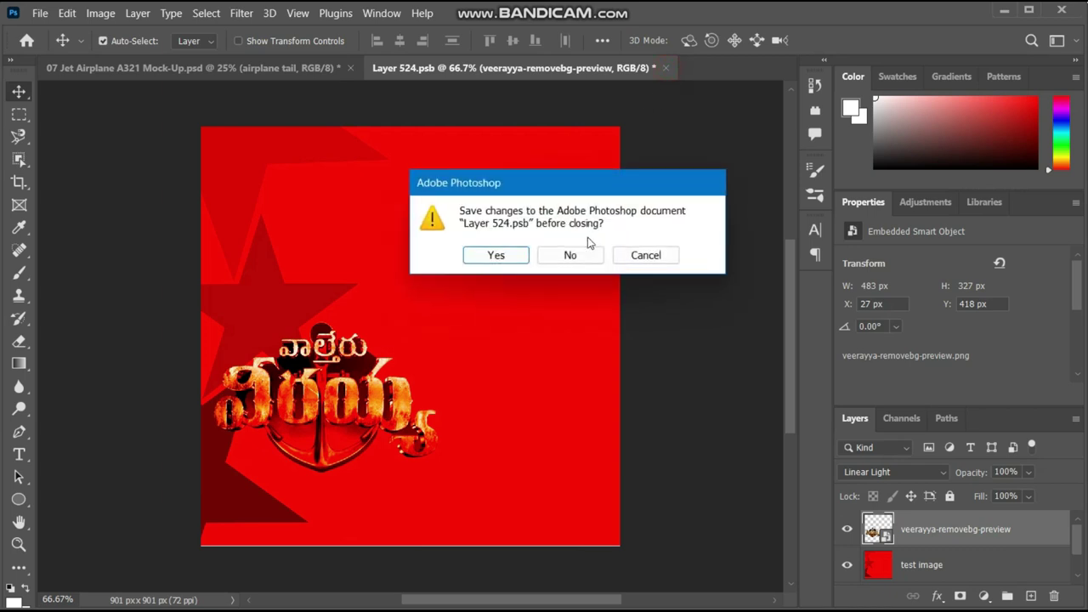
left_click(496, 255)
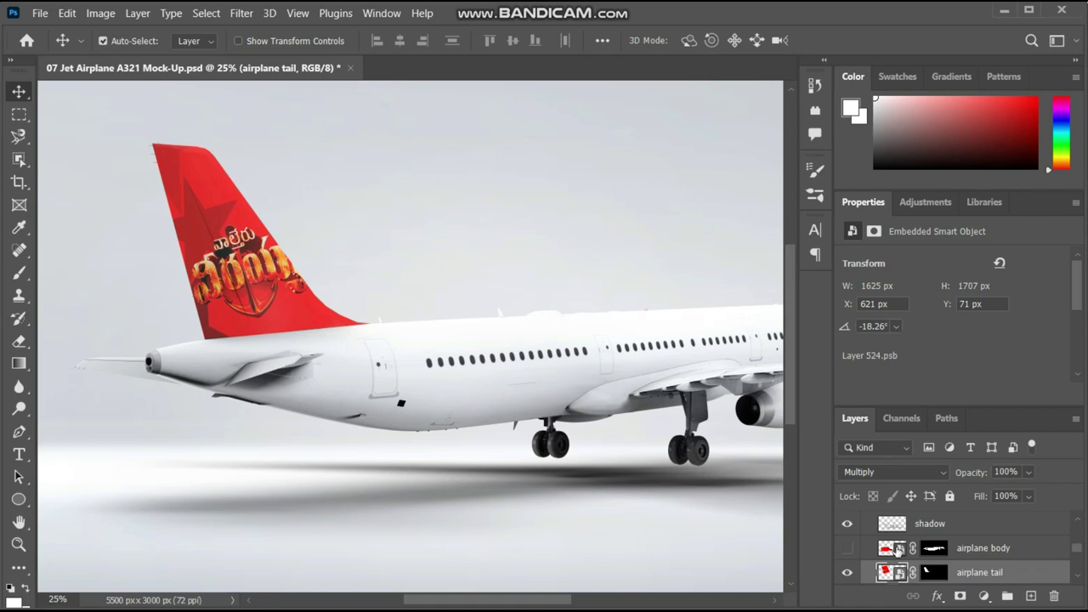
Open the body artwork and add the name text 'VALTARI' beside the star
left_click(854, 551)
double_click(892, 549)
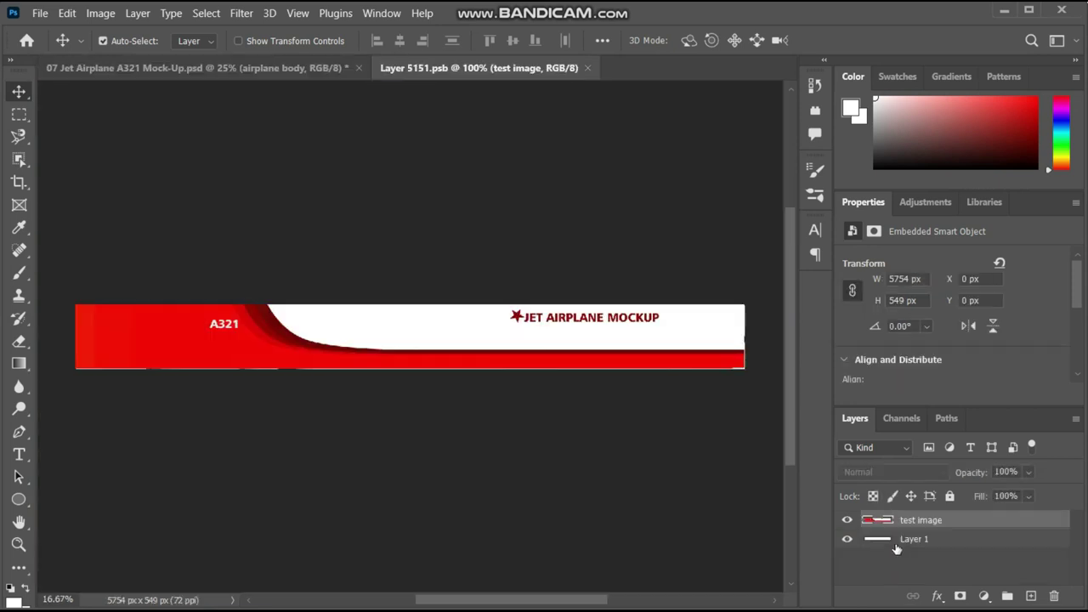
key("m")
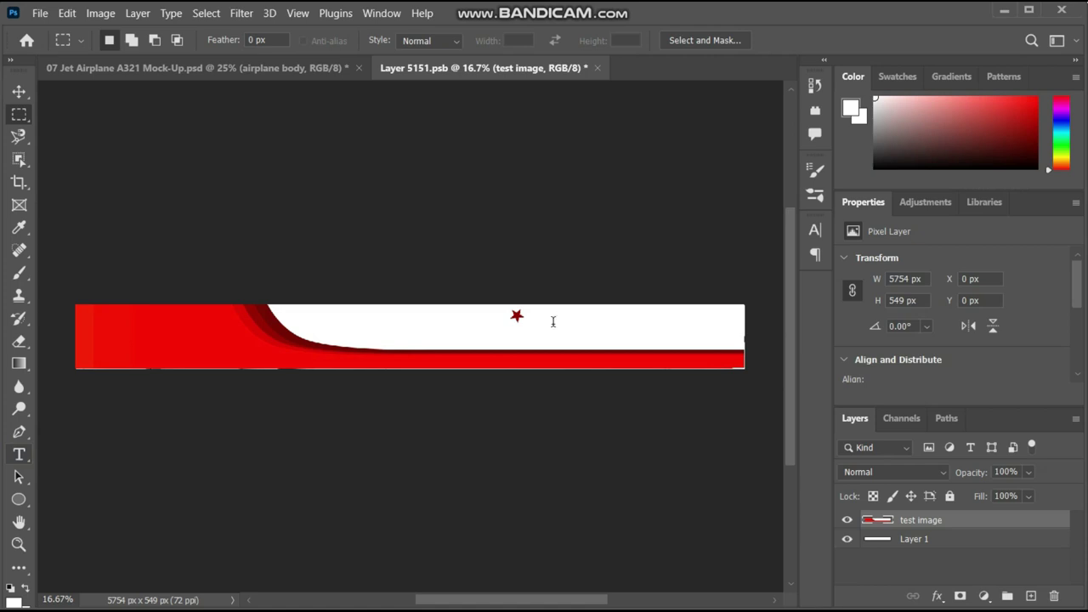
left_click(553, 321)
type("VALTARI")
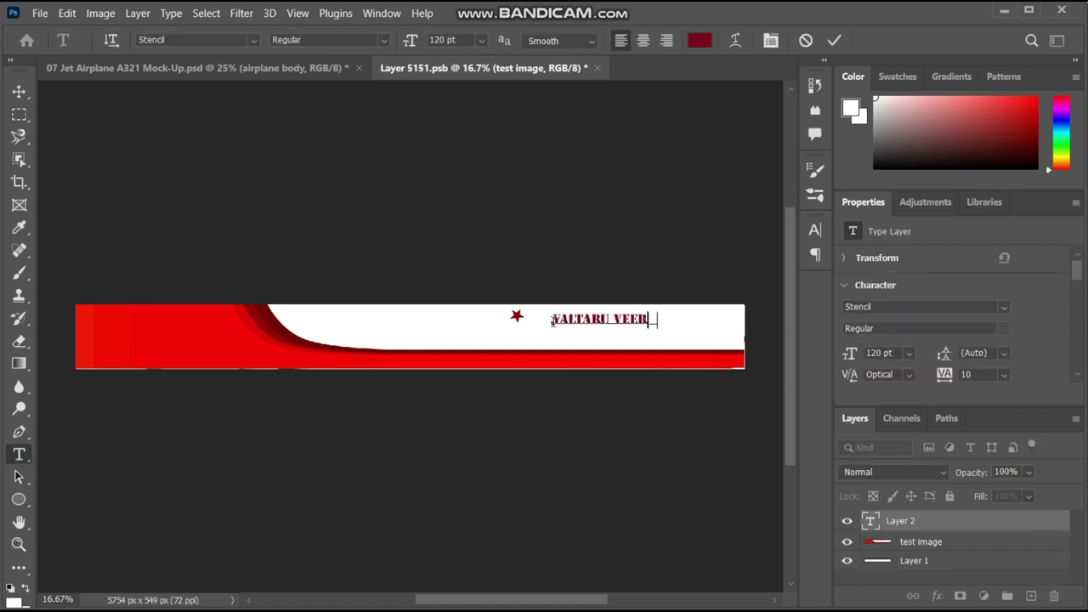
key("ctrl+Return")
key("v")
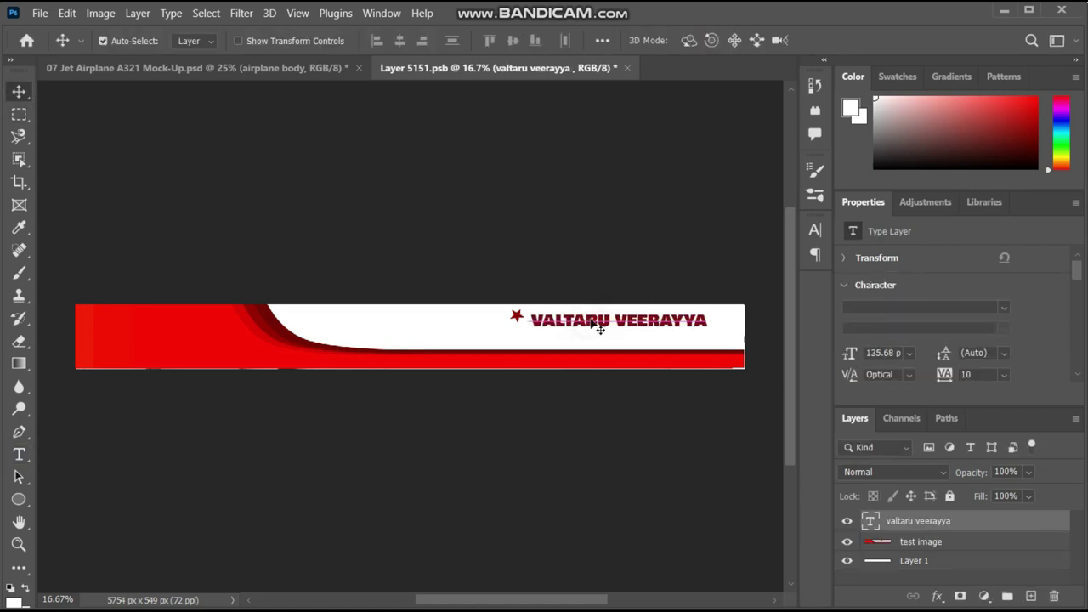
left_click_drag(588, 322, 590, 319)
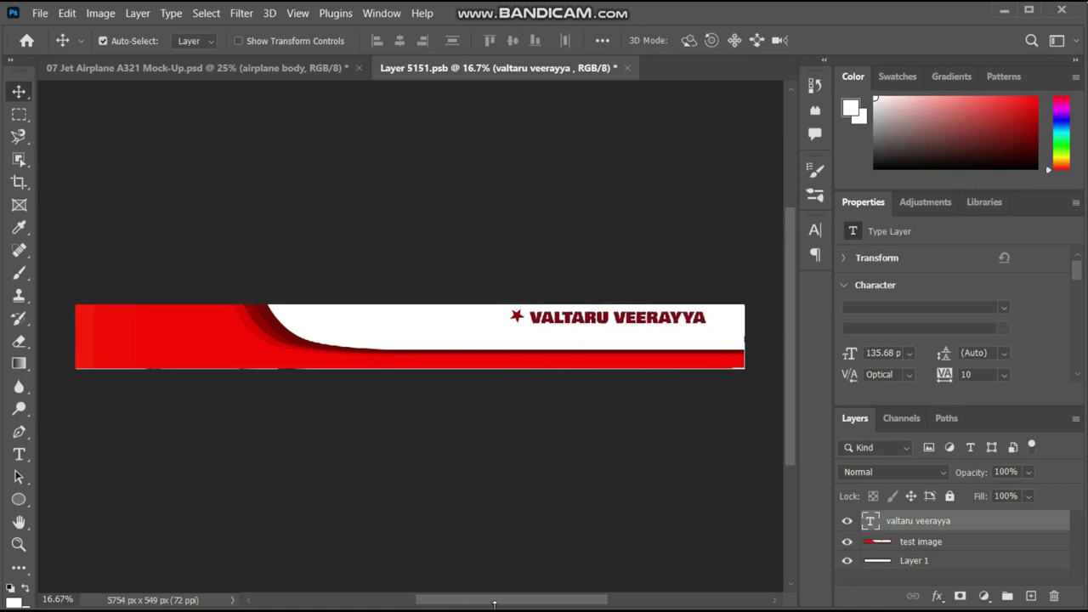
Place the portrait on the red left section in Pin Light, then save and close the banner
left_click_drag(494, 604, 403, 349)
left_click_drag(408, 353, 198, 350)
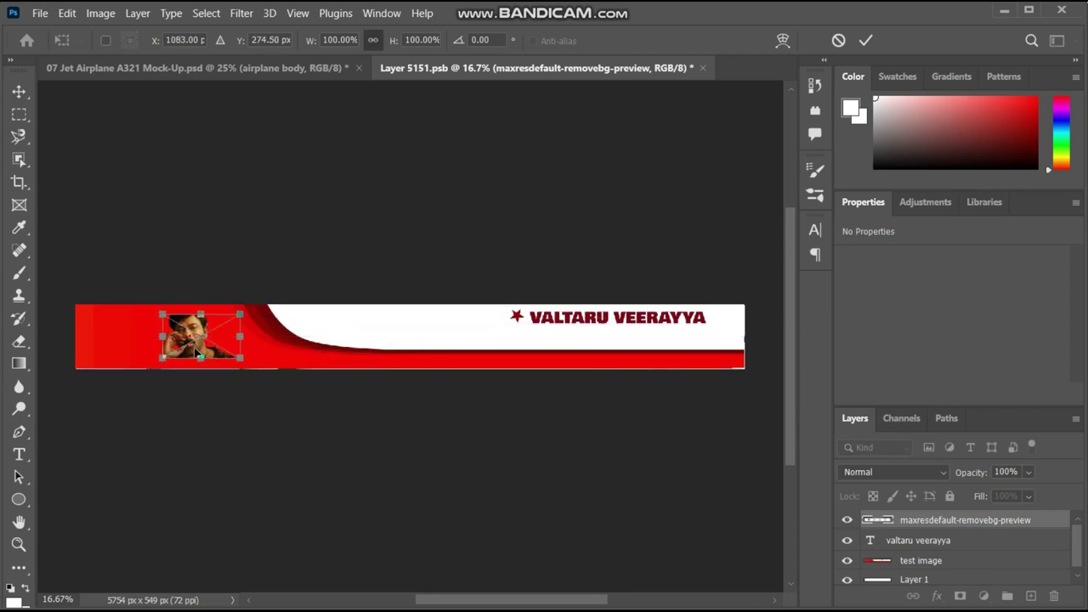
key("Return")
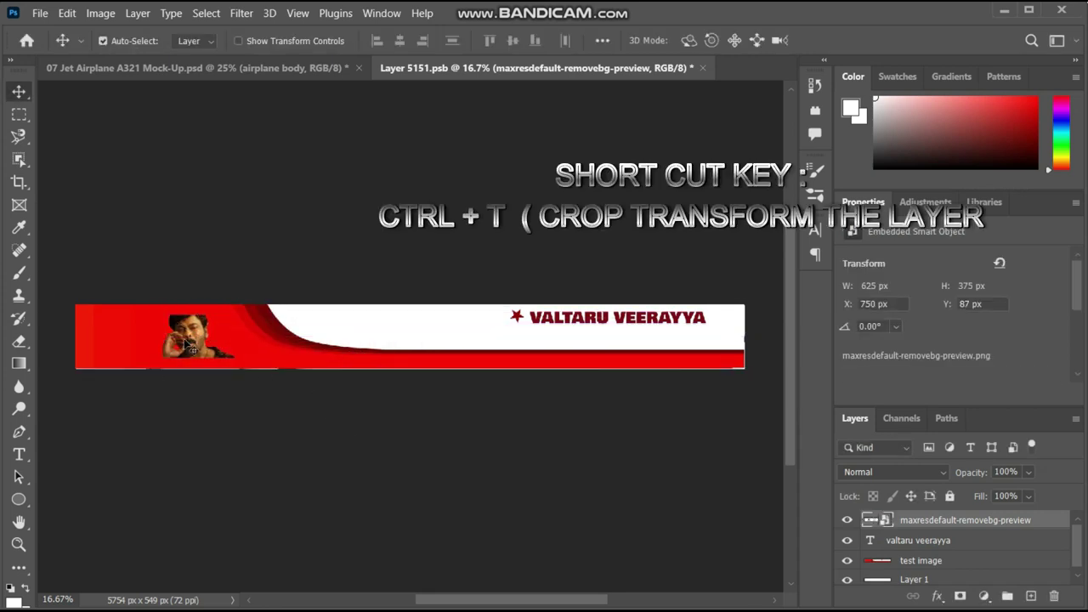
left_click(904, 469)
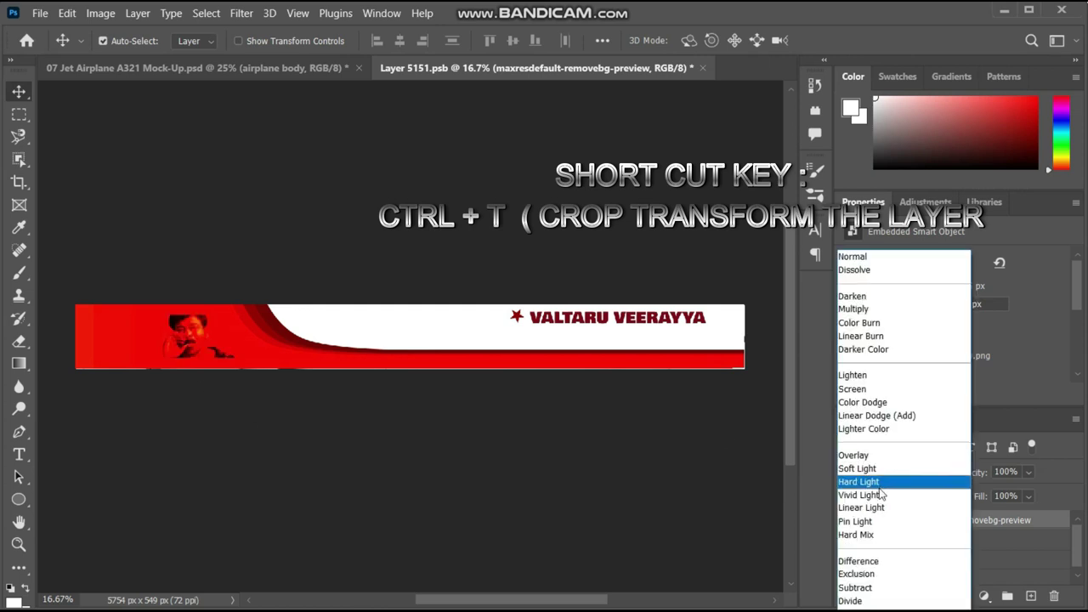
left_click(877, 522)
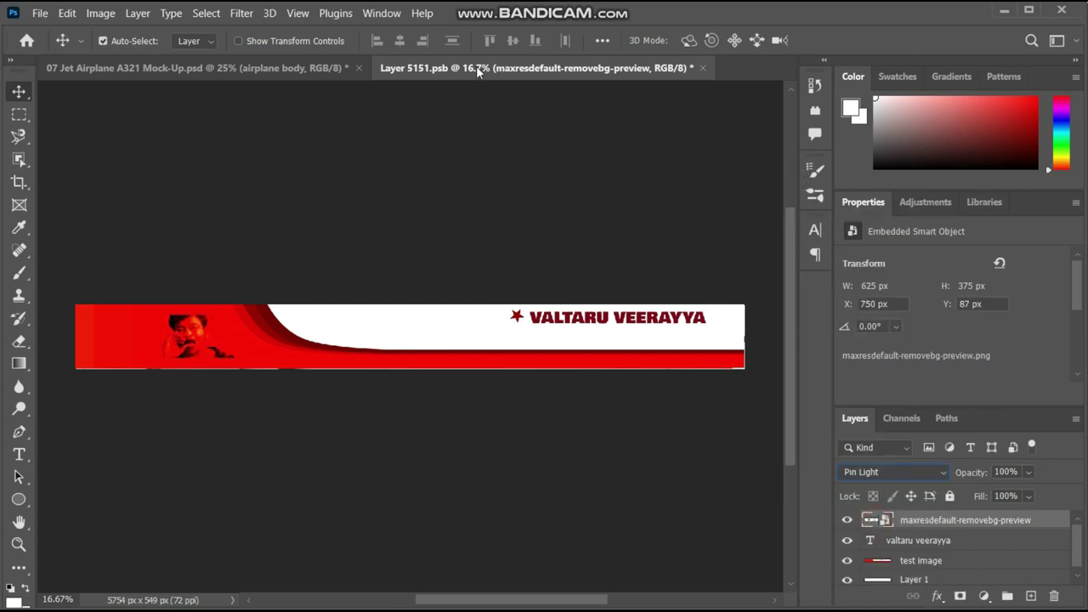
left_click(702, 68)
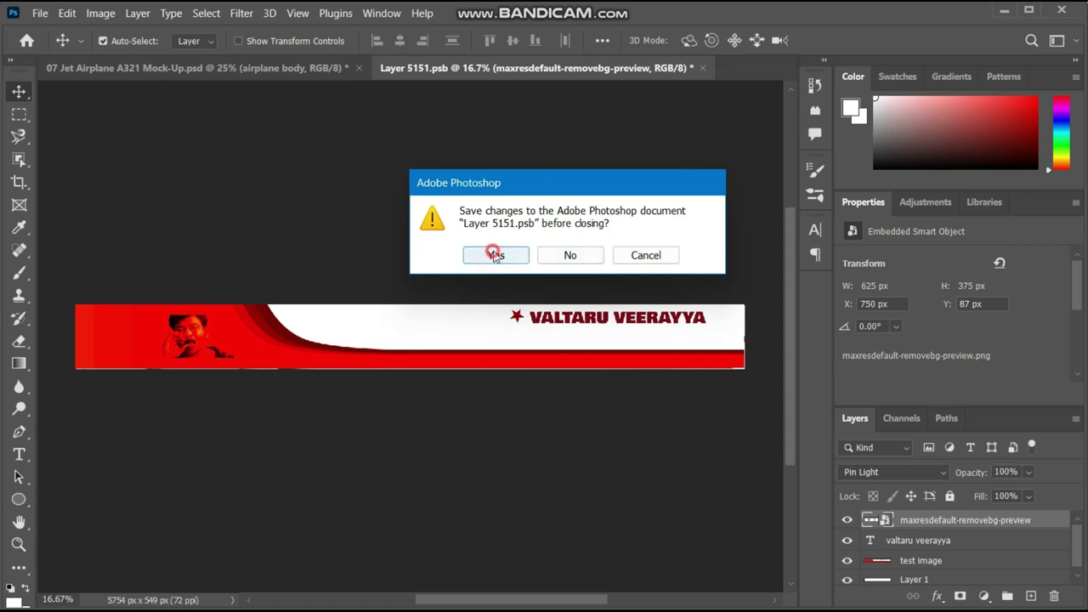
left_click(495, 253)
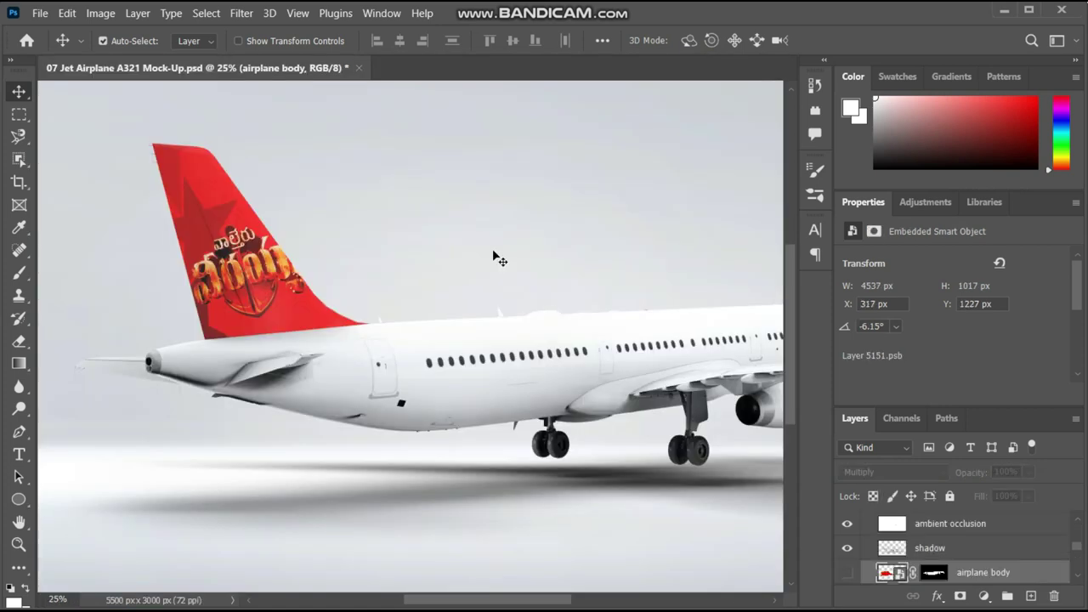
Toggle the fuselage's red VALTARU VEERAYYA livery layer to compare, then reopen Layer 5151.psb
left_click(847, 575)
left_click(847, 574)
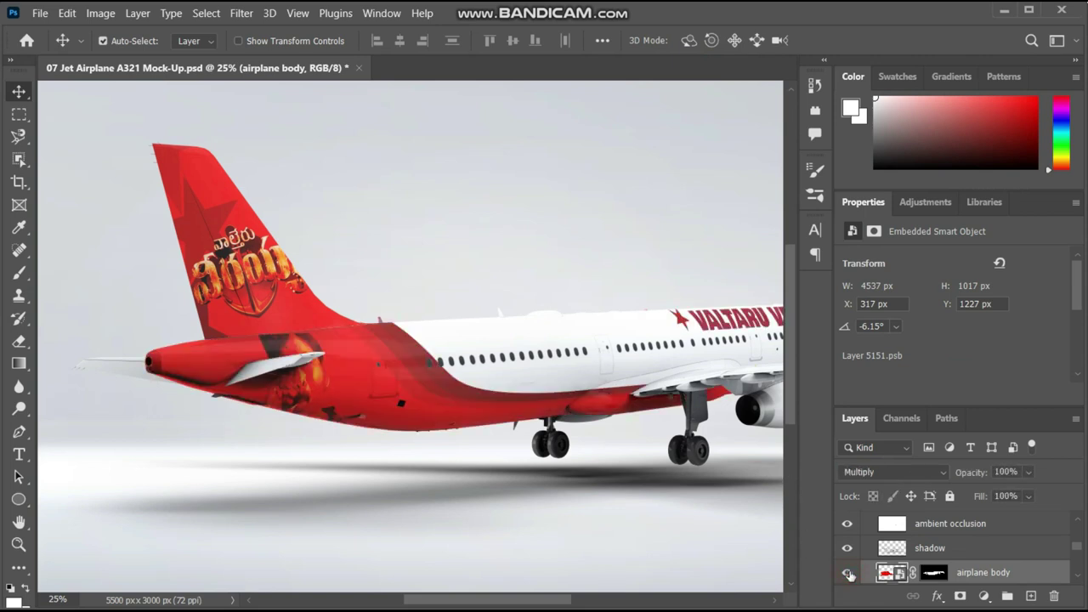
mouse_move(467, 602)
left_mouse_down()
mouse_move(547, 604)
mouse_move(508, 604)
left_mouse_up()
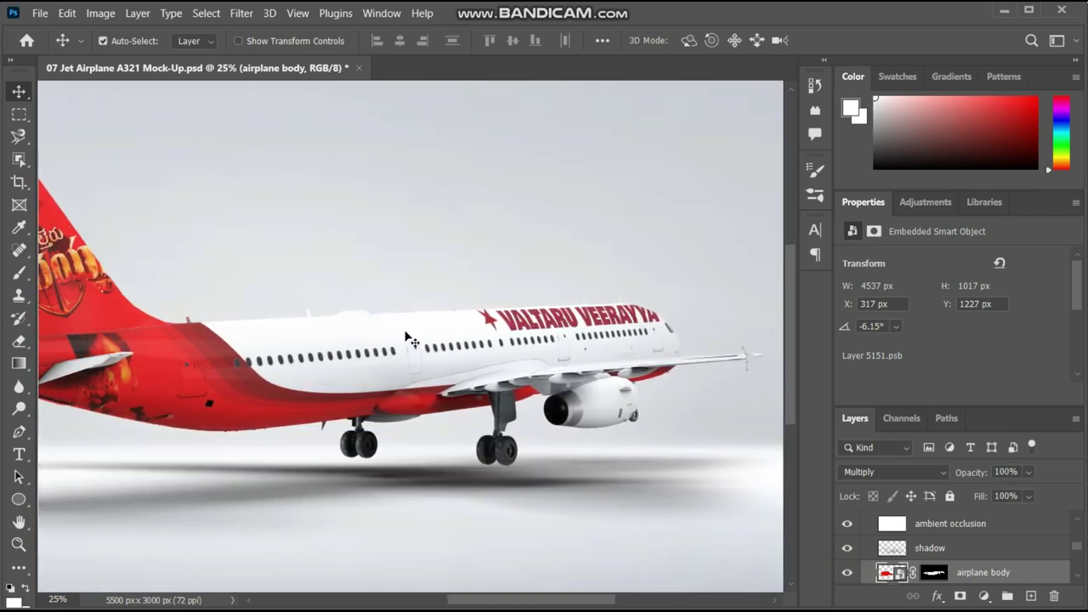
scroll(489, 593, "left", 2)
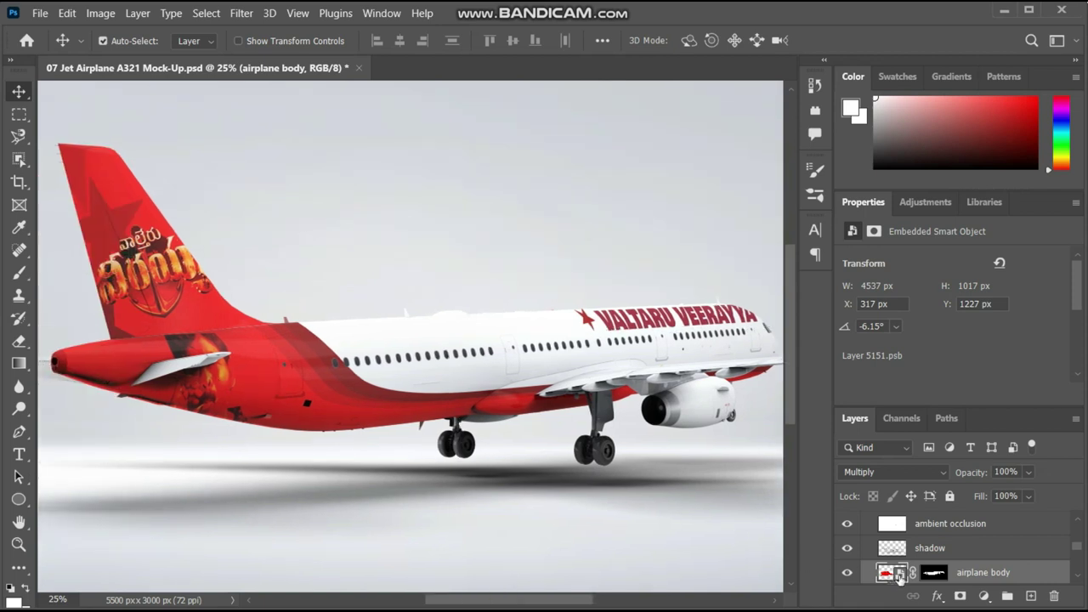
double_click(899, 575)
Move the portrait further right and resize the VALTARU VEERAYYA text to 120 pt
left_click_drag(182, 340, 203, 340)
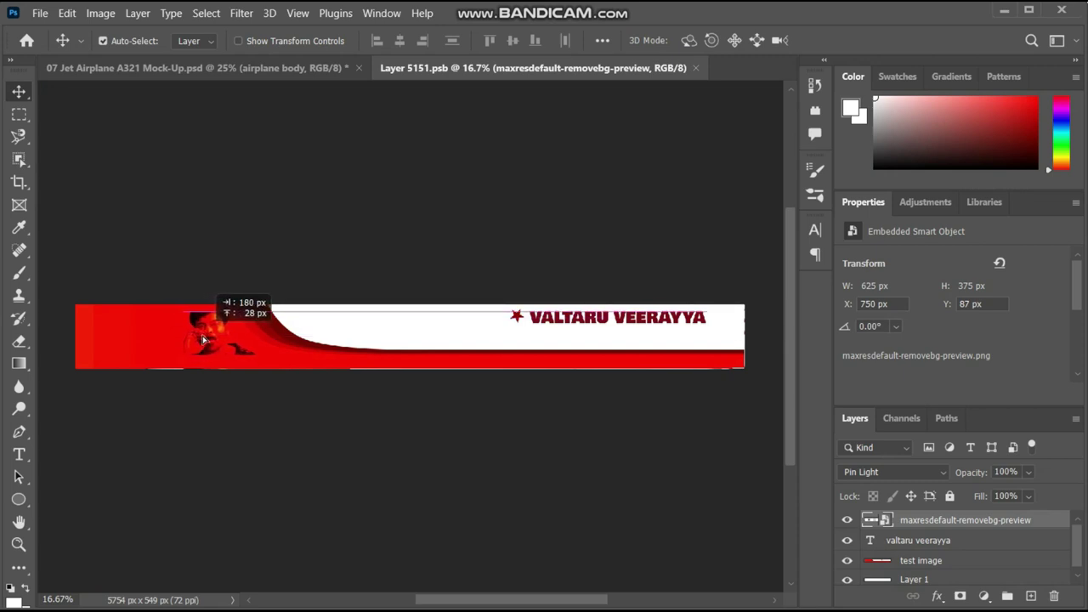
left_click_drag(202, 340, 213, 340)
left_click(673, 324)
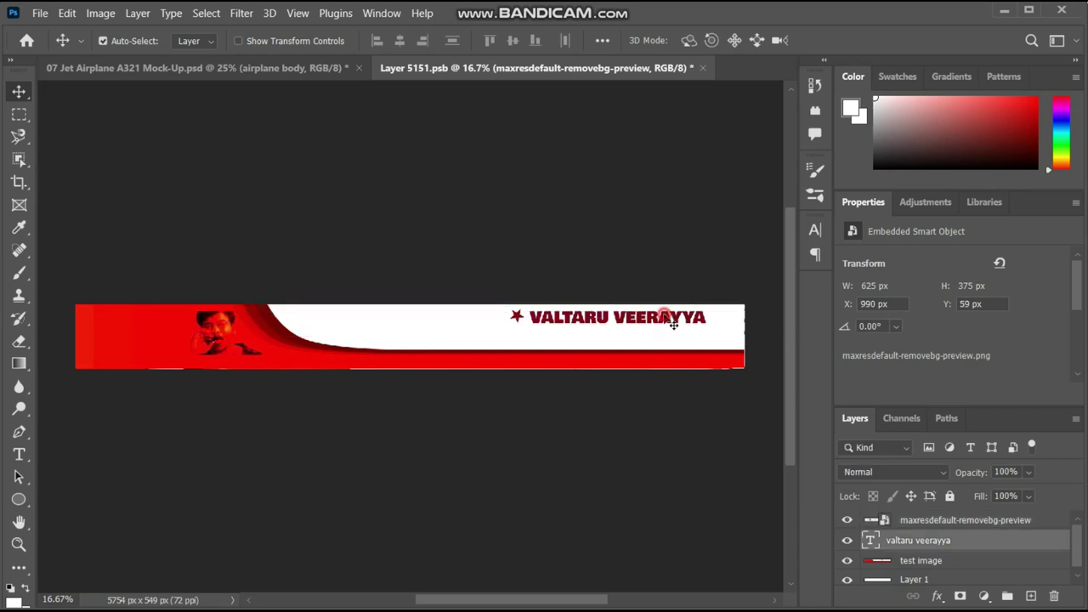
double_click(673, 325)
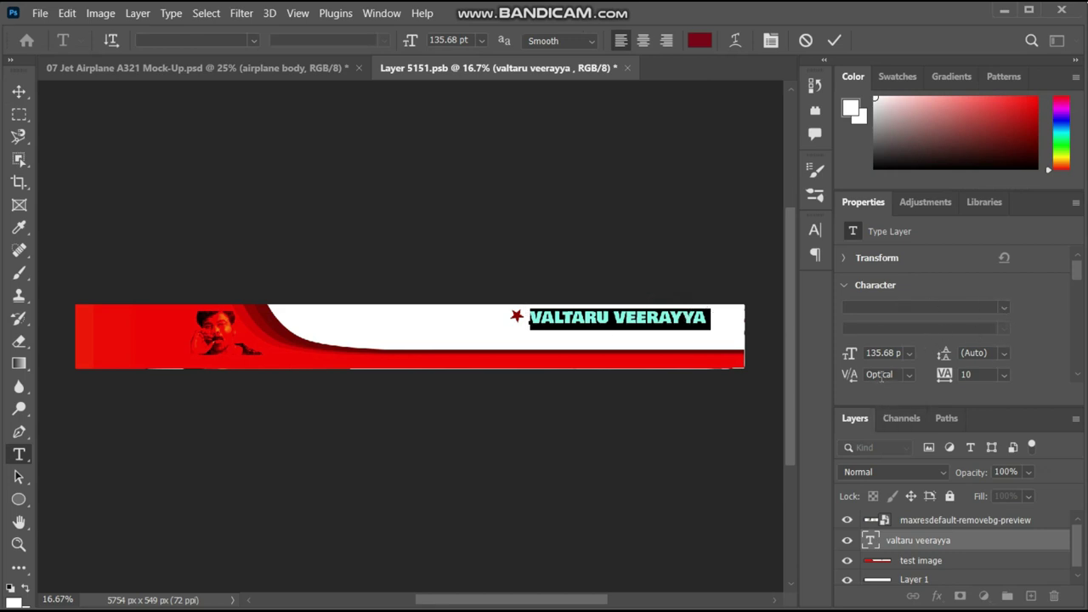
type("120")
key("Return")
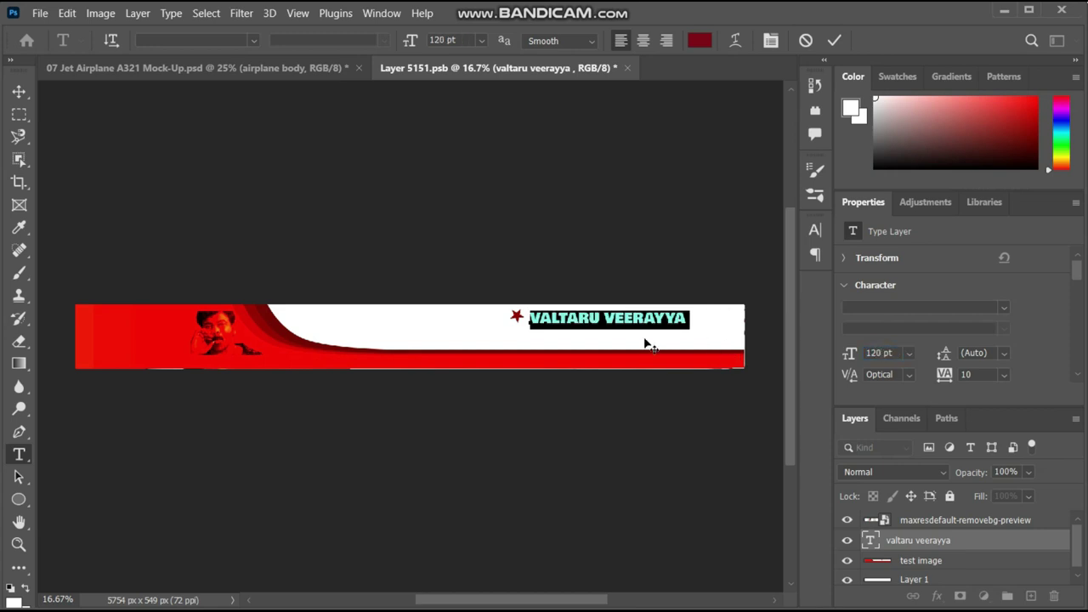
Realign the name text beside the star, select the test image layer, and close the banner
left_click(19, 92)
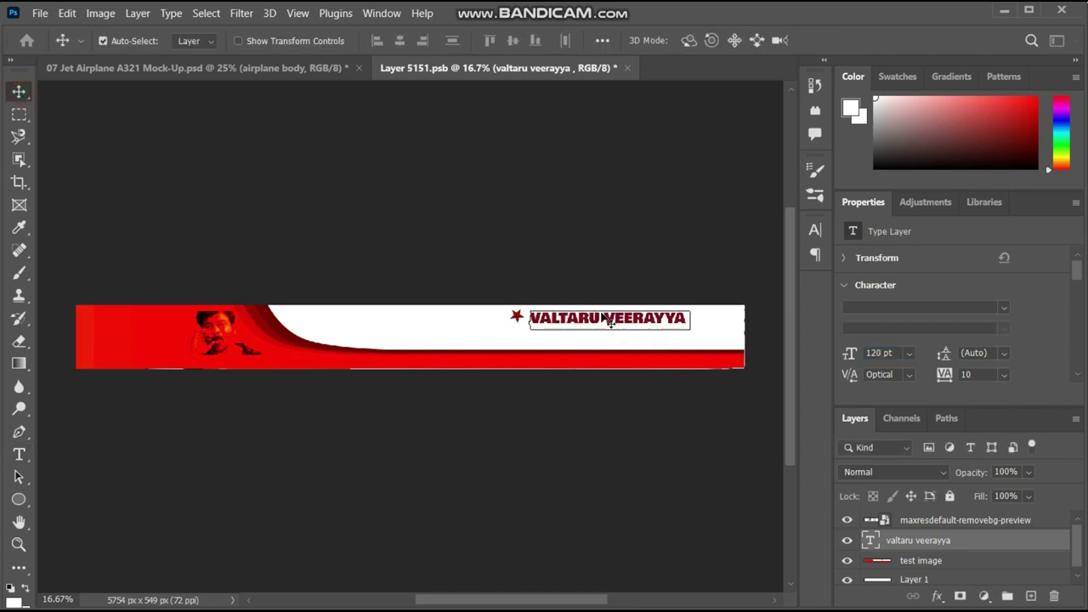
mouse_move(601, 329)
left_mouse_down()
mouse_move(517, 325)
mouse_move(515, 313)
left_mouse_up()
left_click(515, 314)
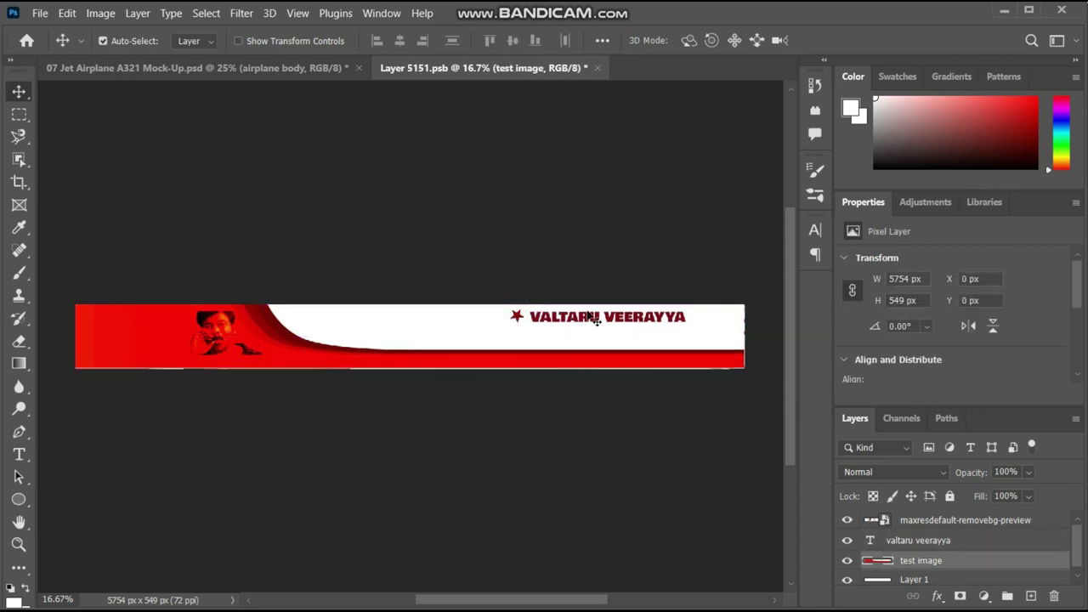
left_click(585, 318)
mouse_move(593, 327)
left_mouse_down()
mouse_move(567, 320)
mouse_move(588, 323)
left_mouse_up()
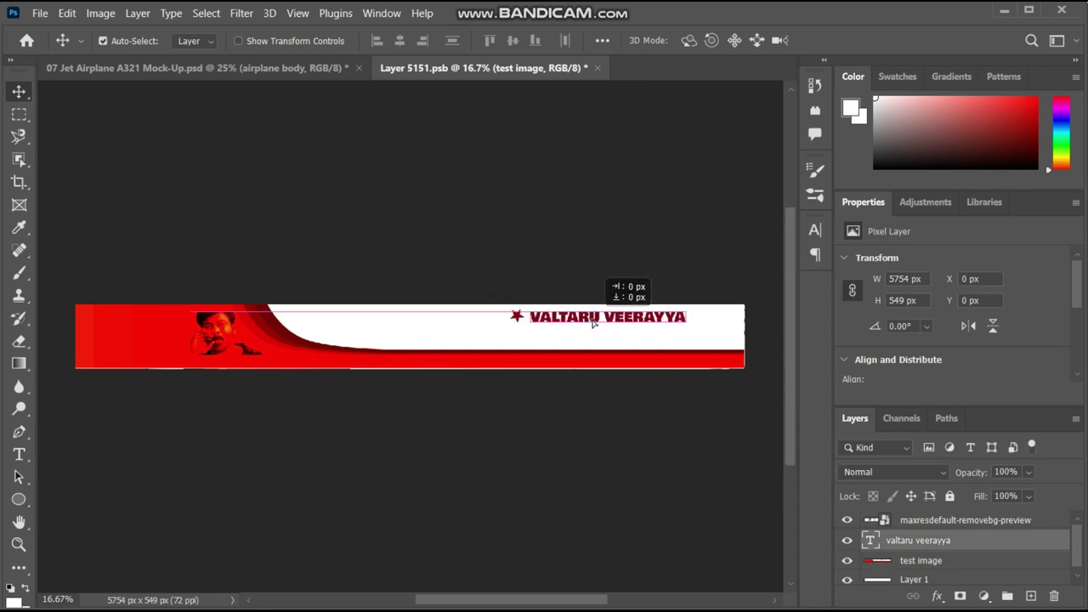
left_click(686, 341, "ctrl")
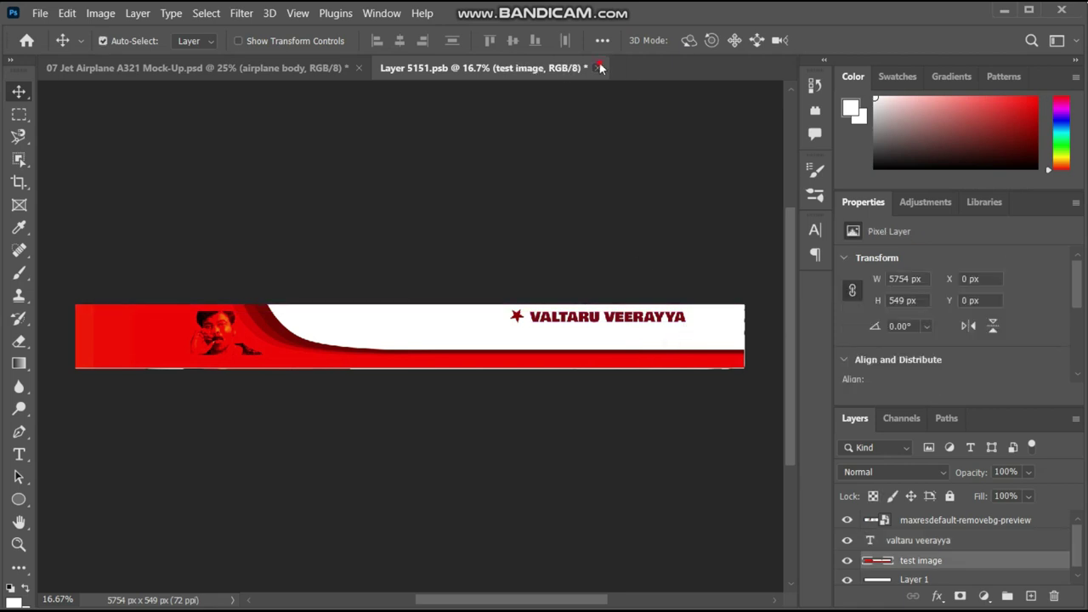
left_click(597, 68)
Save the banner edits, then find the turbine layer and toggle its visibility on the mock-up
left_click(502, 257)
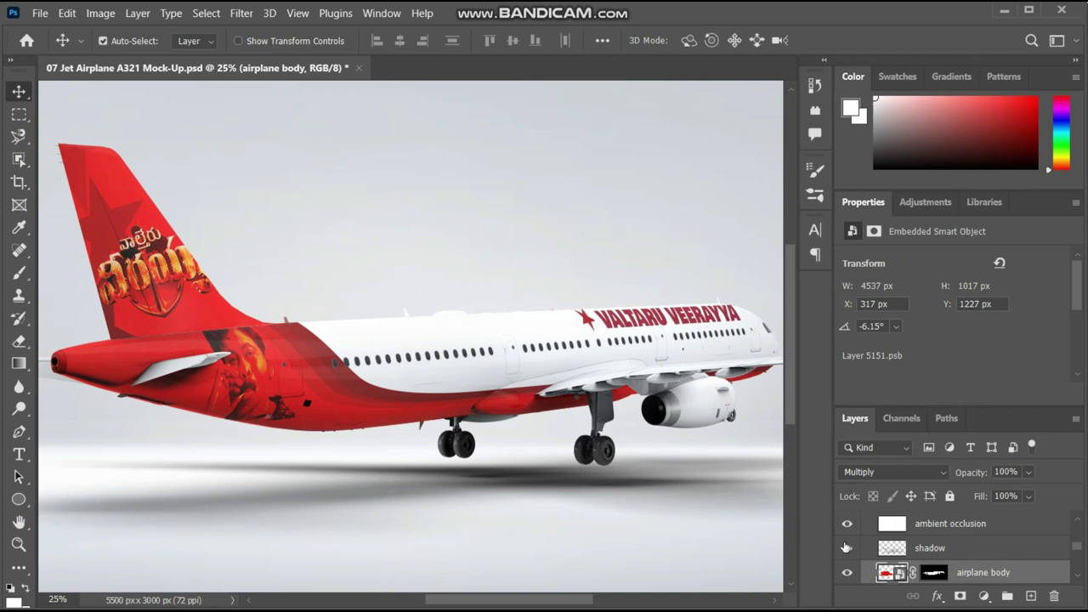
scroll(913, 545, "up", 1)
scroll(908, 548, "down", 1)
scroll(903, 553, "down", 2)
scroll(897, 553, "down", 2)
scroll(864, 539, "up", 1)
scroll(853, 554, "down", 1)
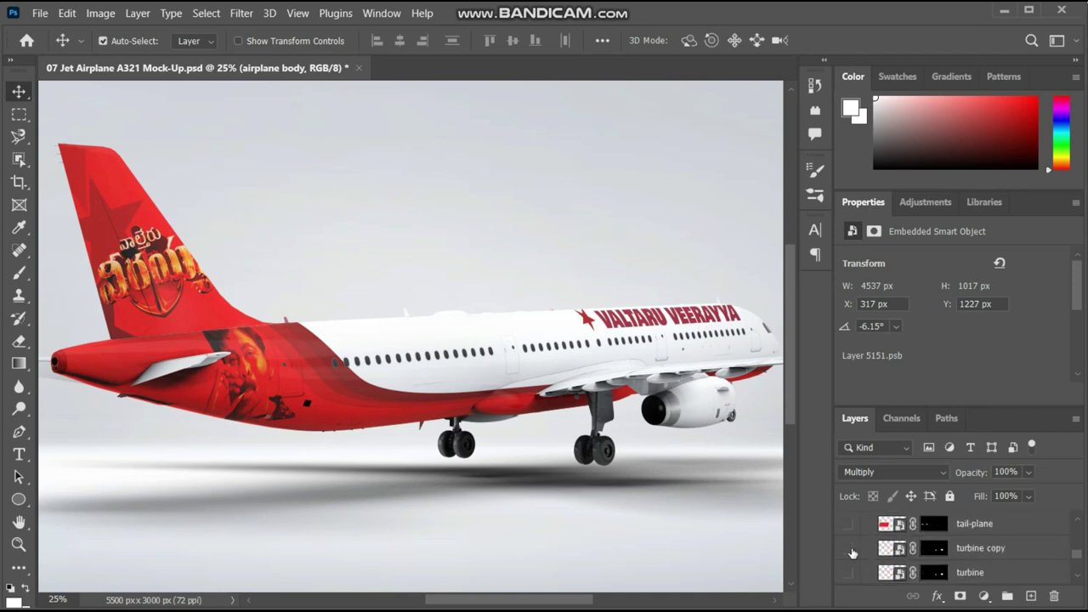
left_click(850, 574)
Open the turbine smart object and resize the engine poster within its red backing
double_click(892, 574)
key("ctrl+t")
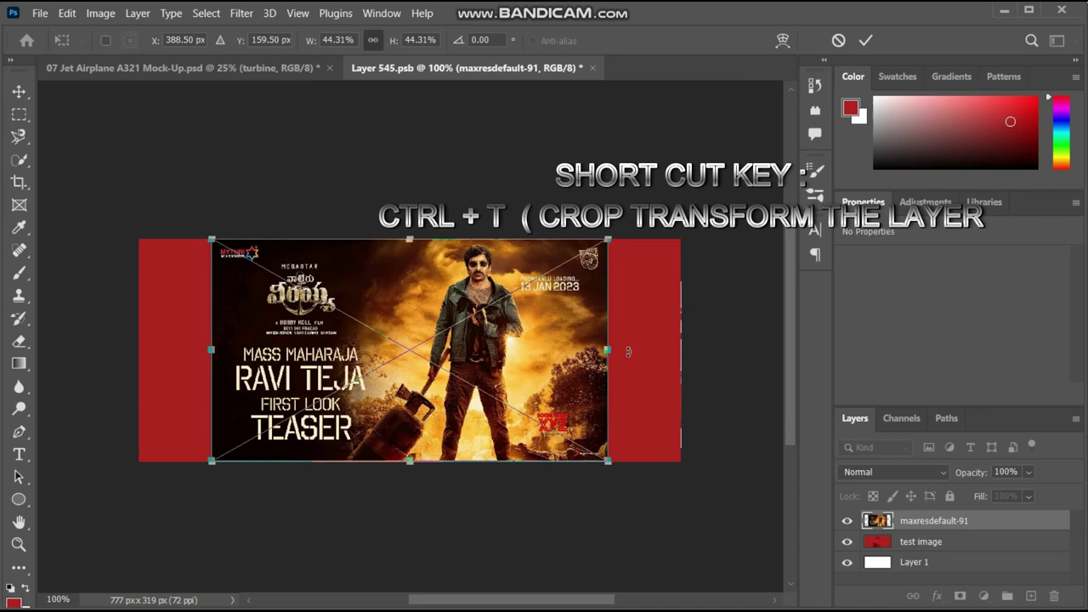
key("Return")
key("b")
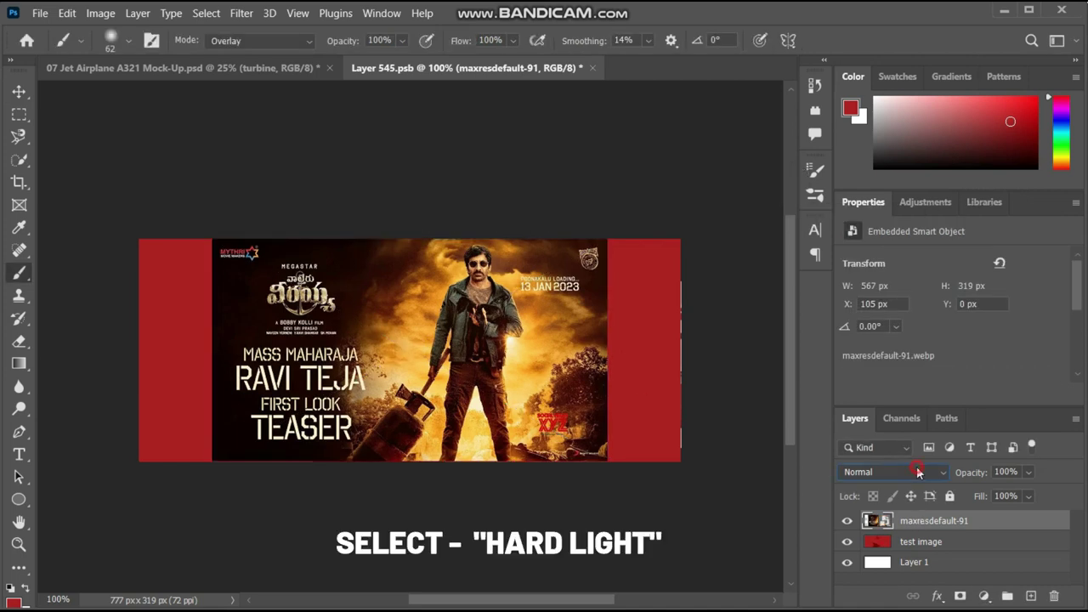
Set the poster's blend mode to Hard Light and save the Layer 545.psb document
left_click(918, 472)
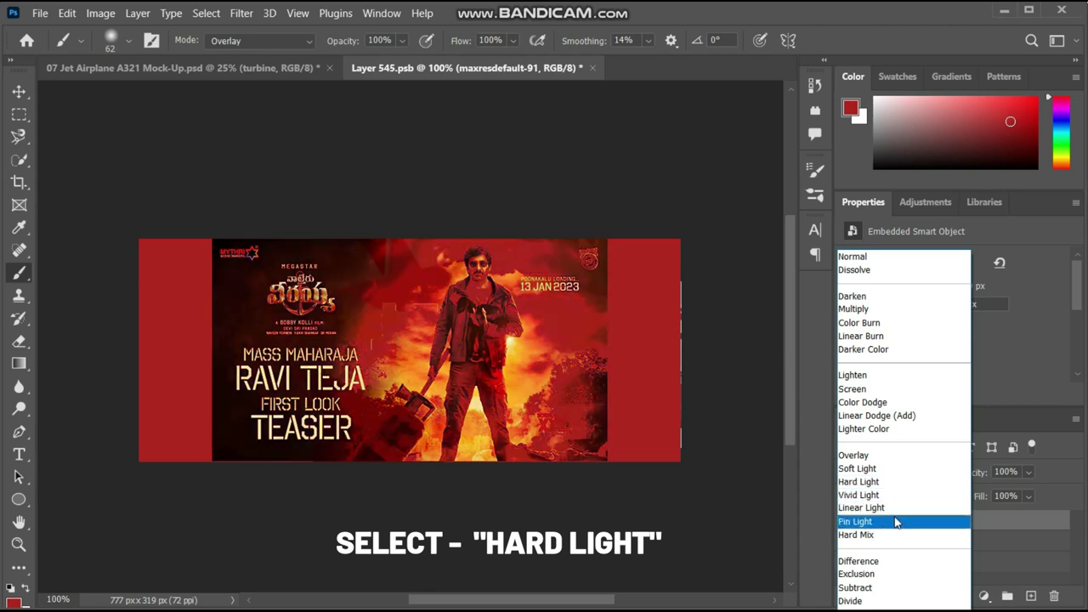
left_click(881, 483)
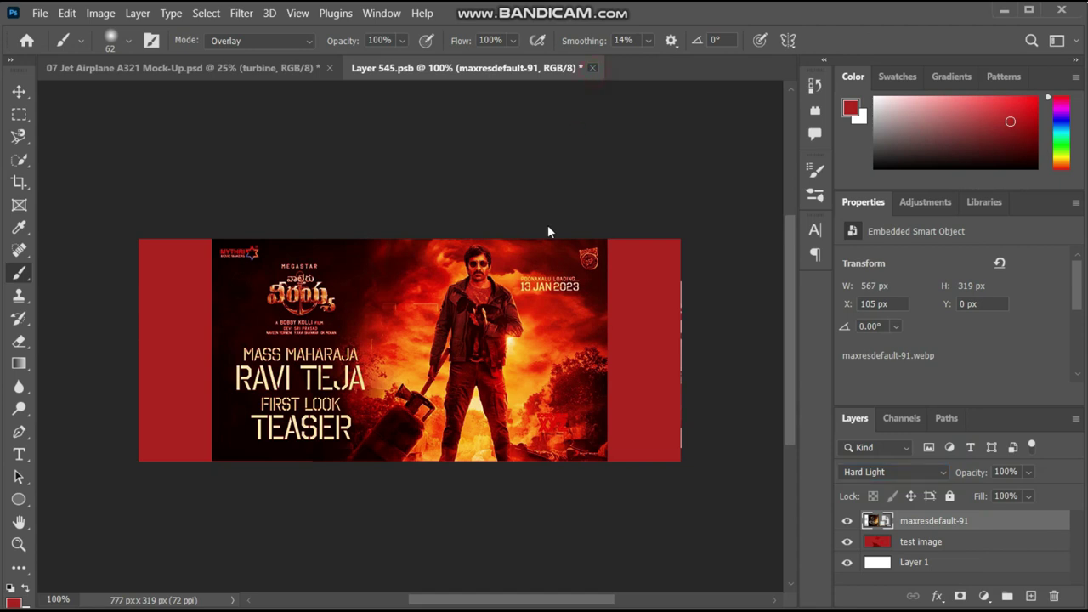
key("ctrl+w")
left_click(501, 258)
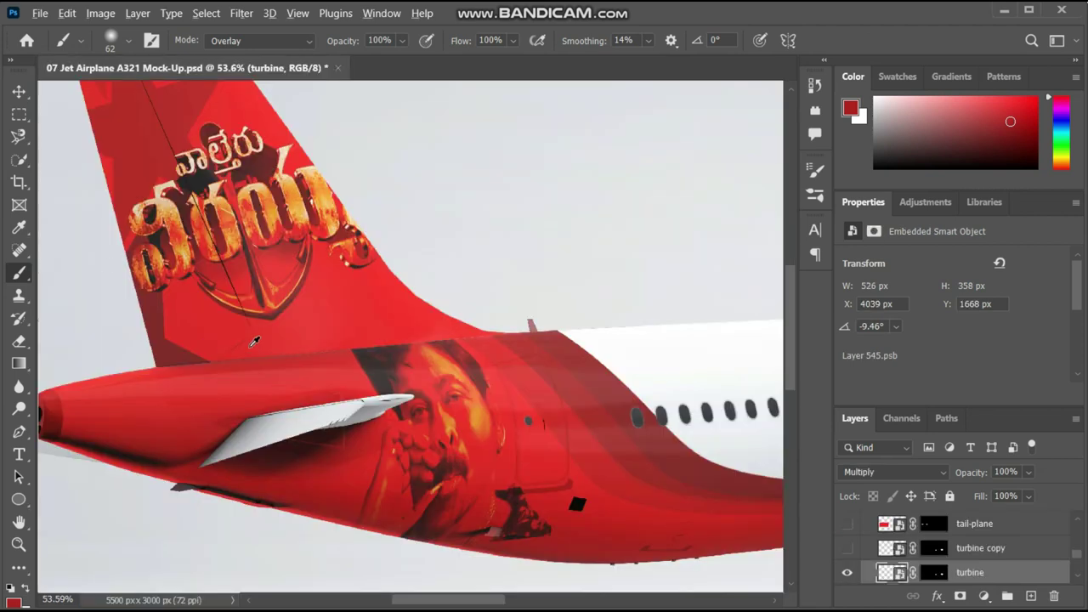
Zoom in and pan across the fuselage to inspect the red-tinted teaser poster on the engine
scroll(256, 357, "up", 2)
scroll(274, 372, "up", 1)
scroll(307, 432, "up", 1)
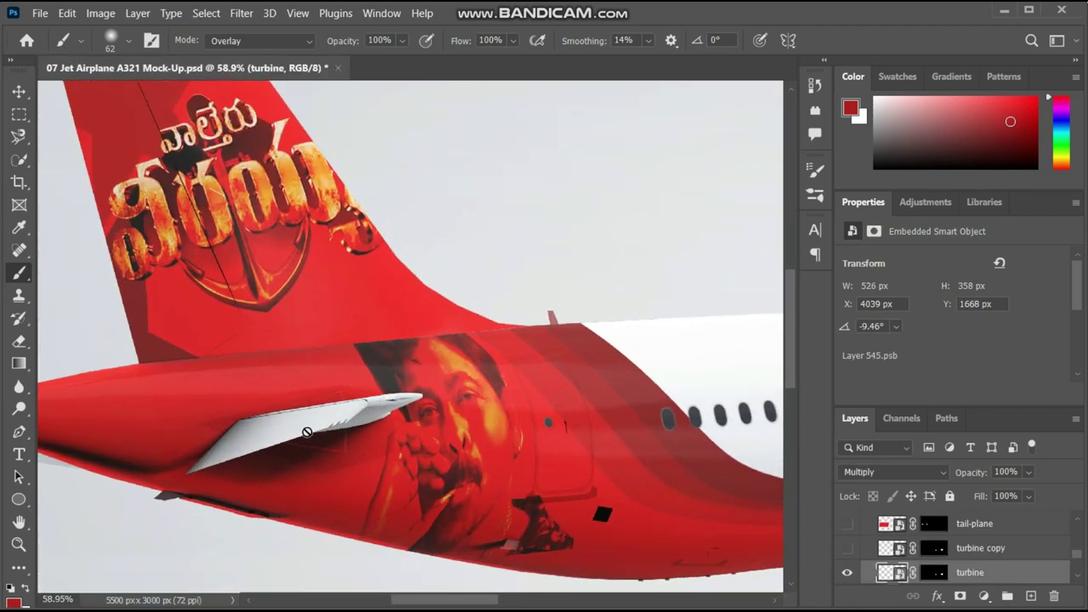
scroll(315, 461, "right", 1)
scroll(303, 469, "right", 1)
scroll(306, 485, "right", 2)
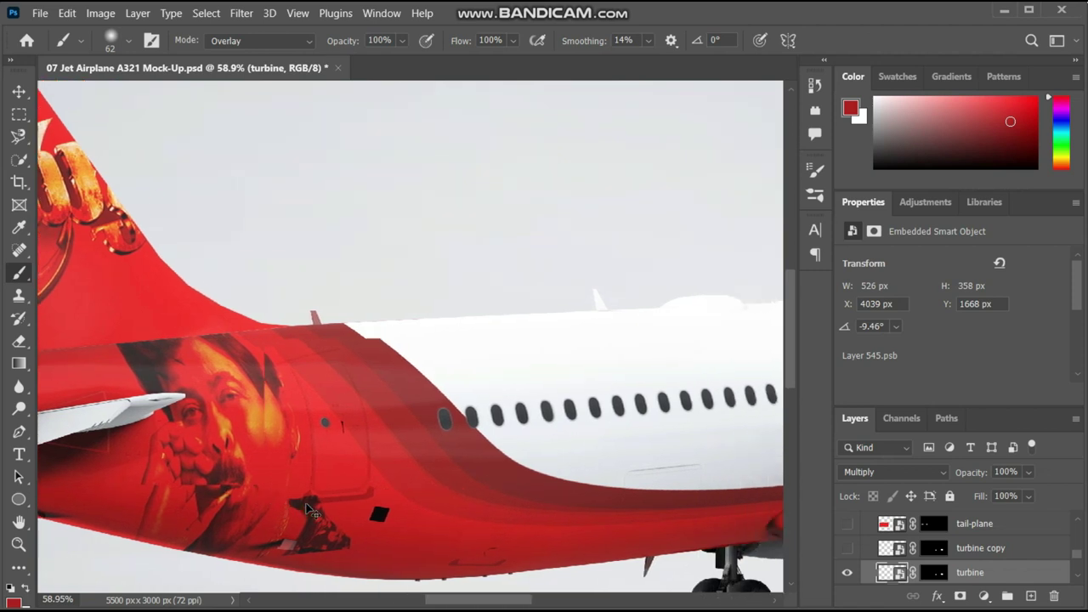
scroll(309, 501, "right", 2)
scroll(308, 515, "right", 1)
scroll(308, 516, "right", 1)
scroll(308, 517, "right", 1)
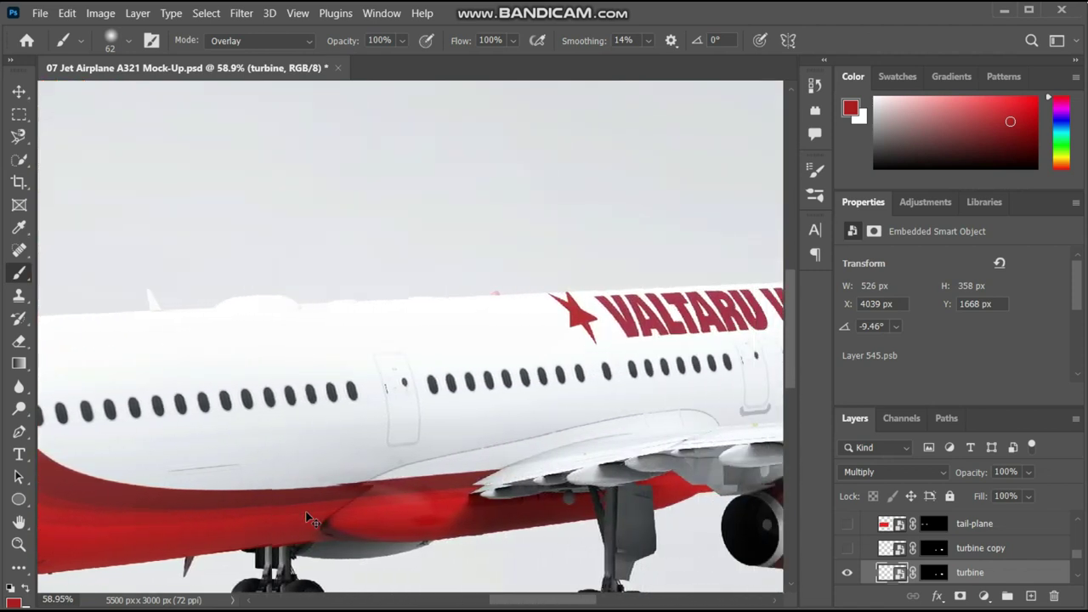
scroll(308, 518, "right", 1)
scroll(308, 518, "right", 1)
scroll(308, 519, "right", 1)
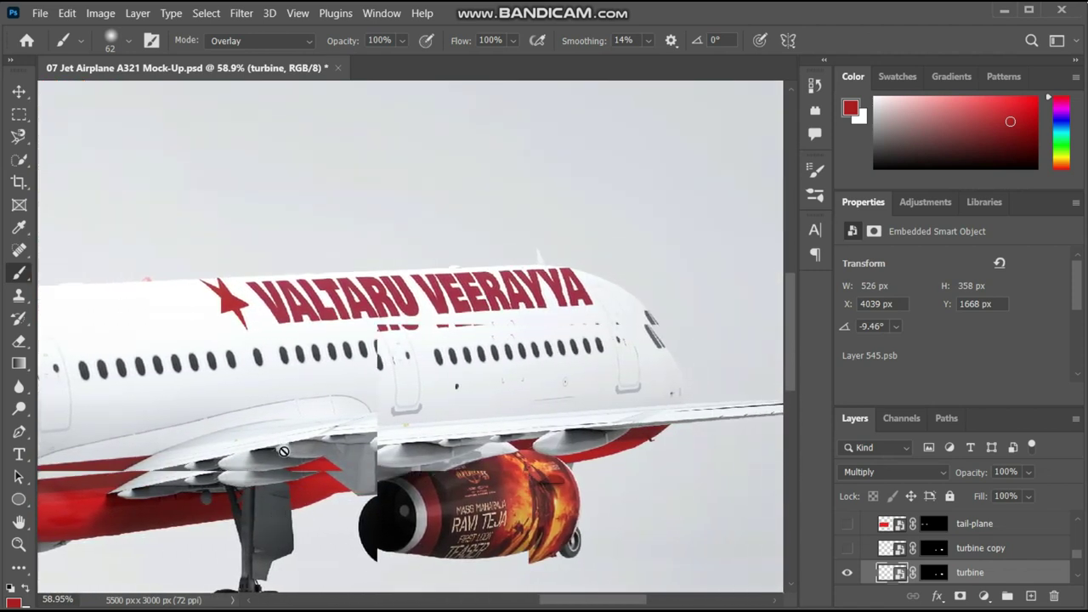
scroll(544, 473, "down", 1)
scroll(605, 468, "up", 1)
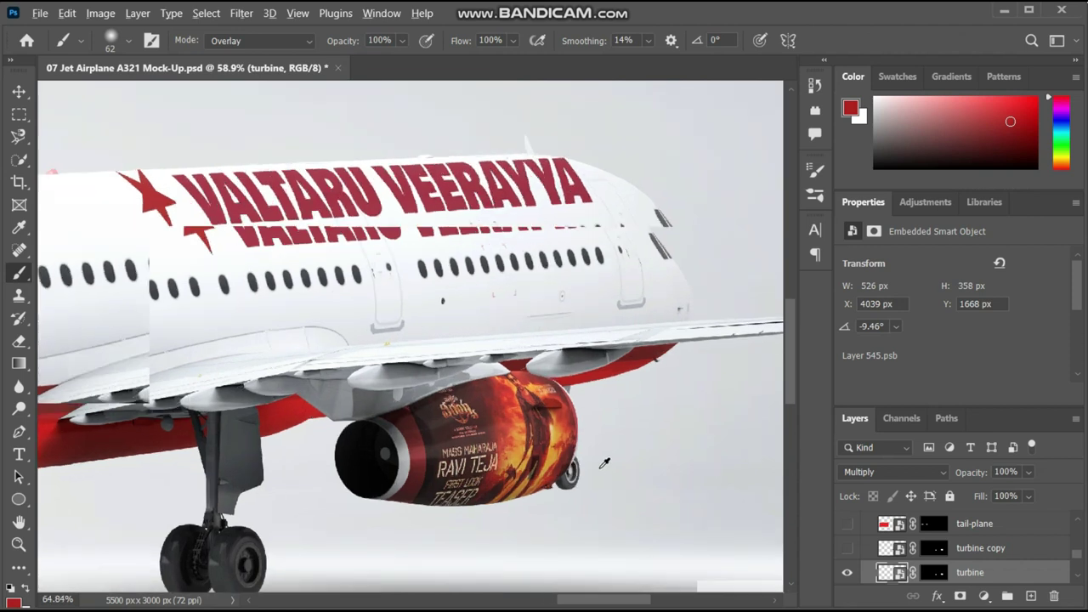
scroll(605, 465, "up", 1)
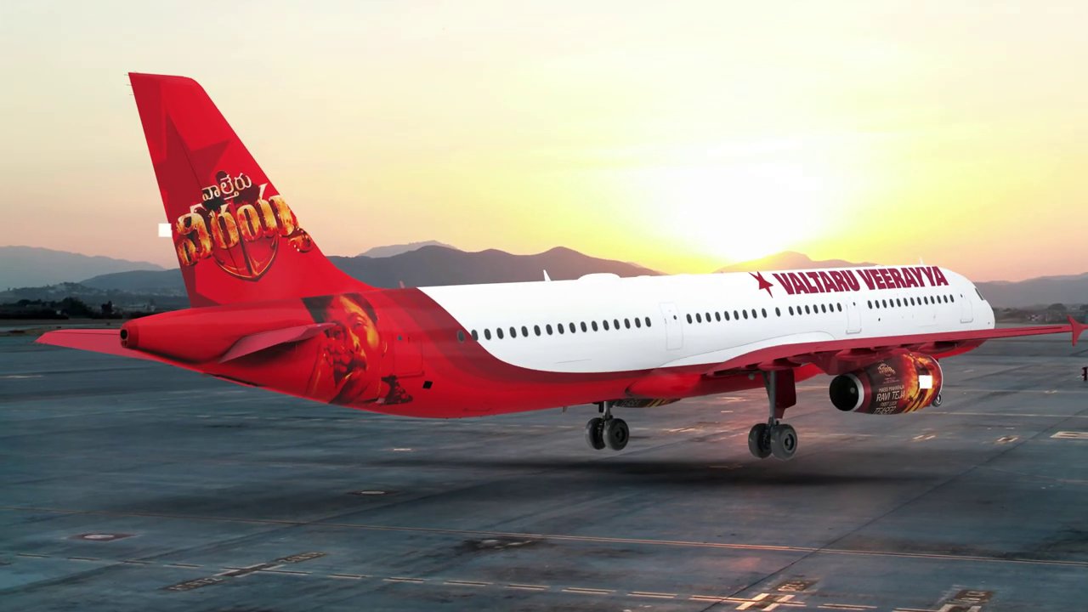